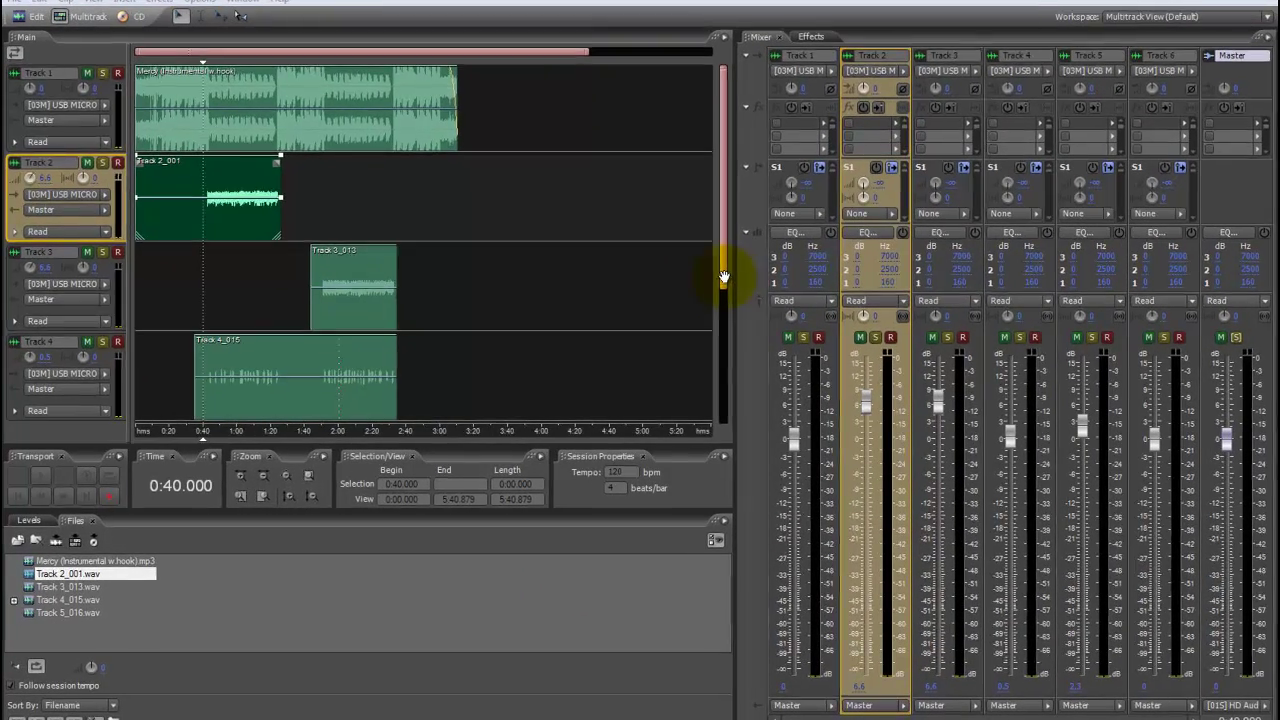
# Open the Track 2 vocal clip in Edit View for waveform editing.
pyautogui.moveTo(722, 297); pyautogui.dragTo(713, 412)
pyautogui.moveTo(714, 357); pyautogui.dragTo(703, 166)
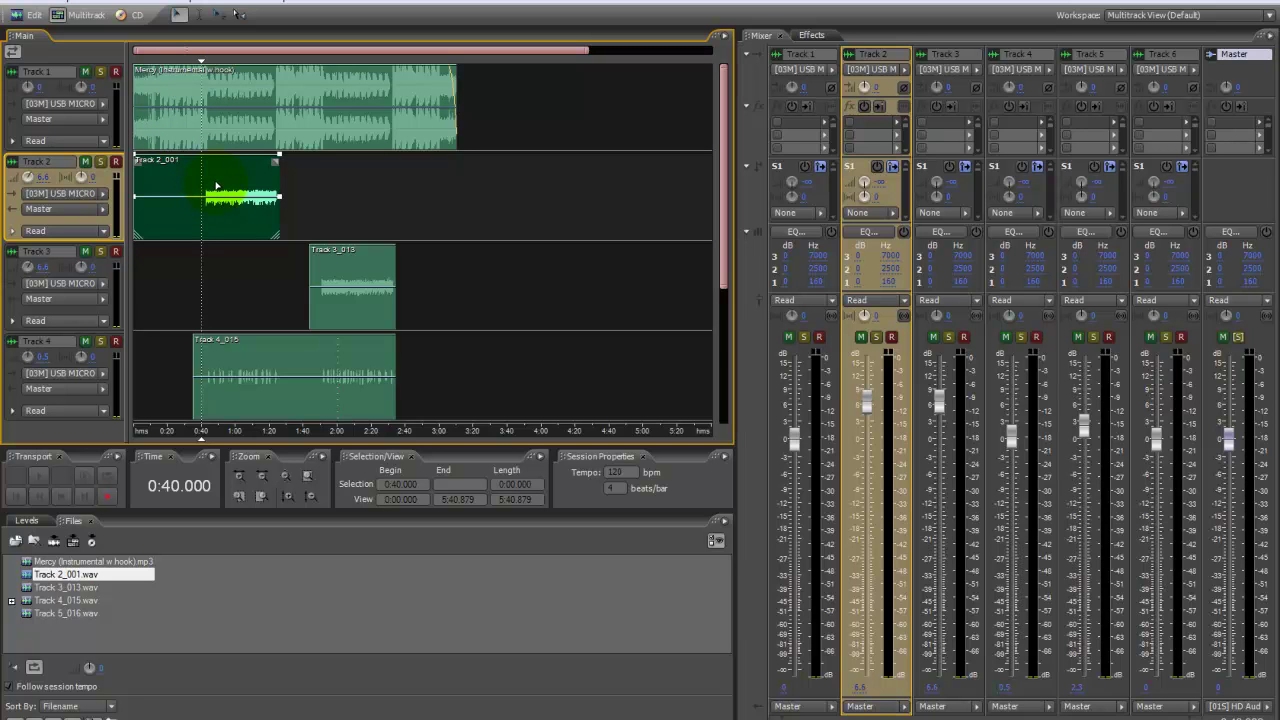
pyautogui.doubleClick(215, 183)
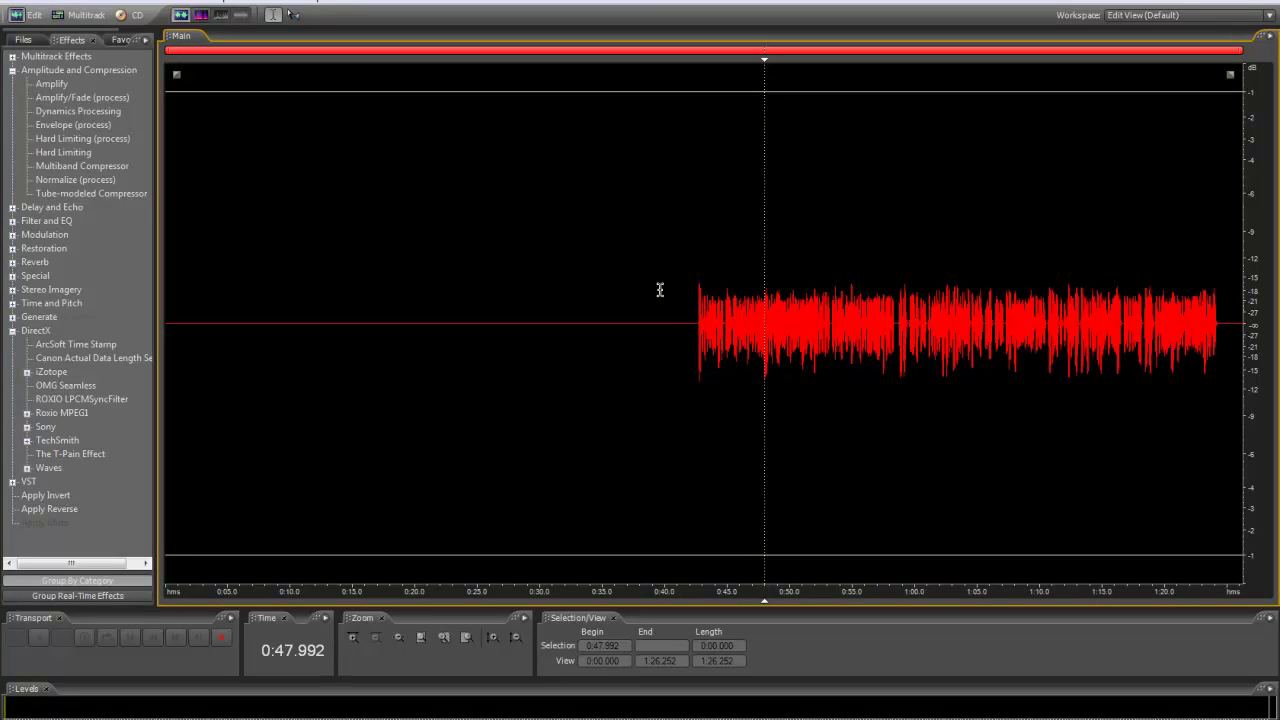
# Test-select the silent lead-in and clip tail, zoom into the end, and park the playhead near 1:17.854.
pyautogui.moveTo(695, 318); pyautogui.dragTo(90, 345)
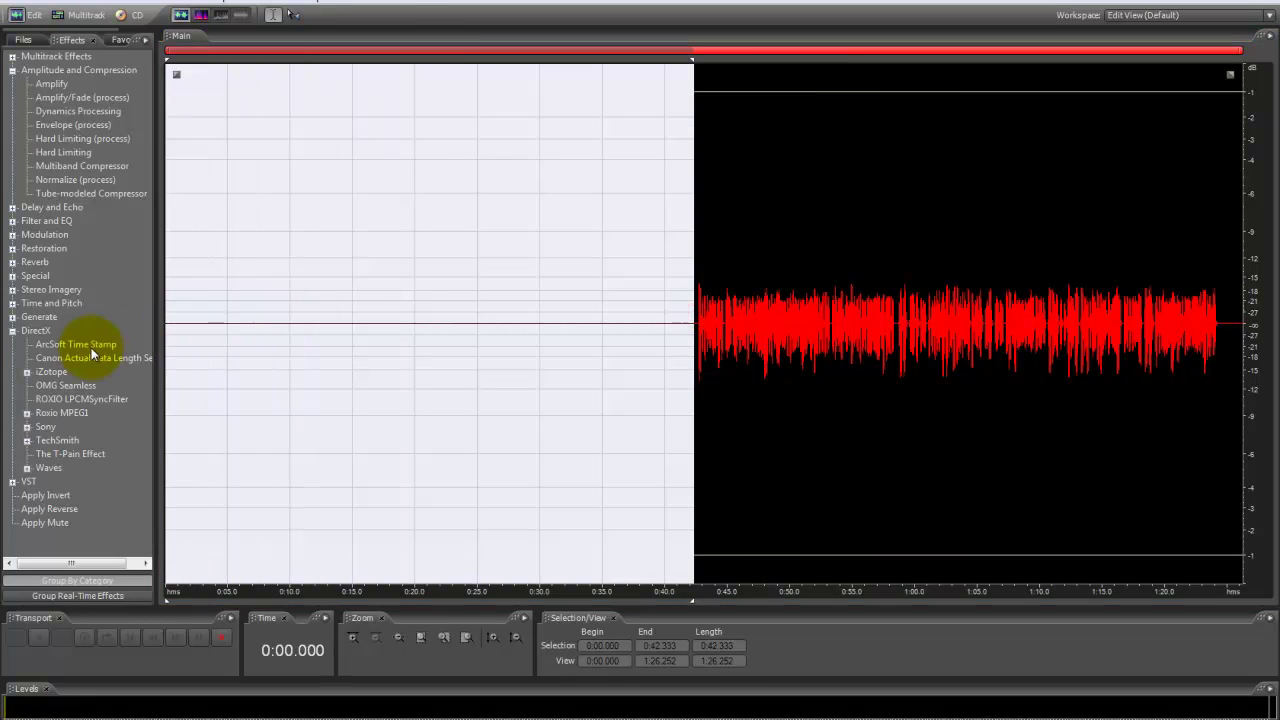
pyautogui.moveTo(1220, 329); pyautogui.dragTo(1257, 334)
pyautogui.click(1228, 336)
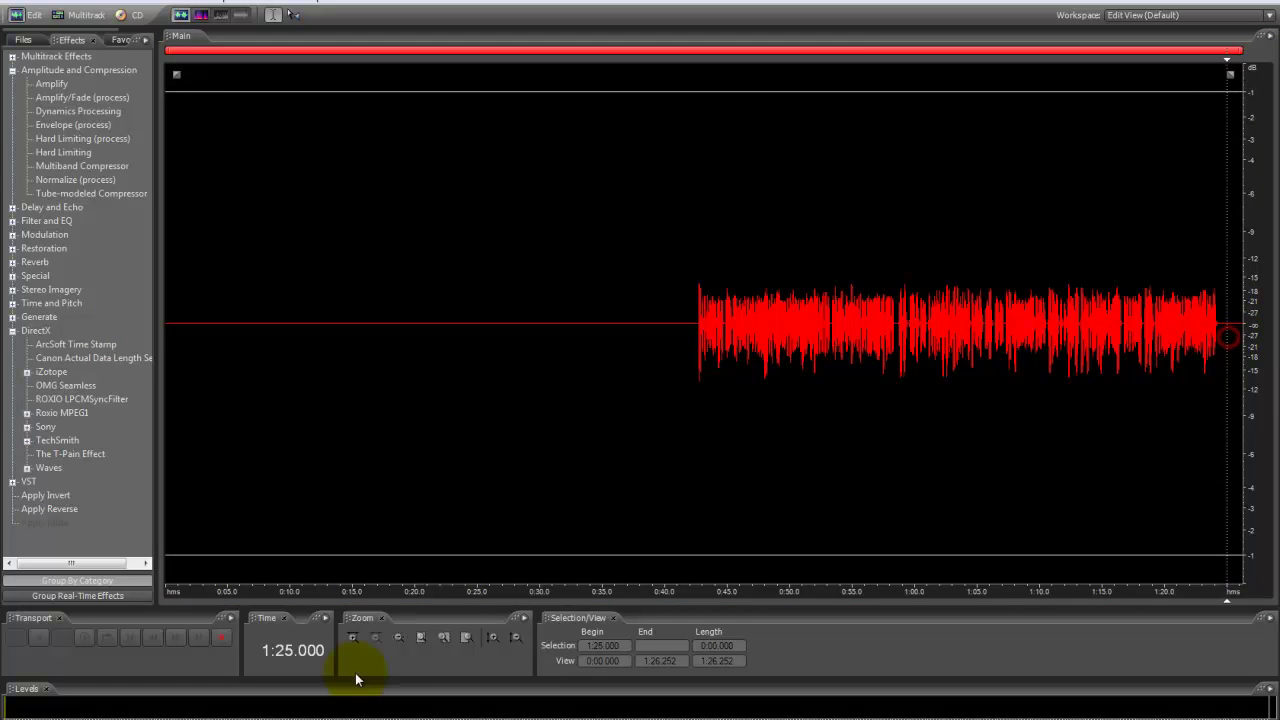
pyautogui.click(354, 642)
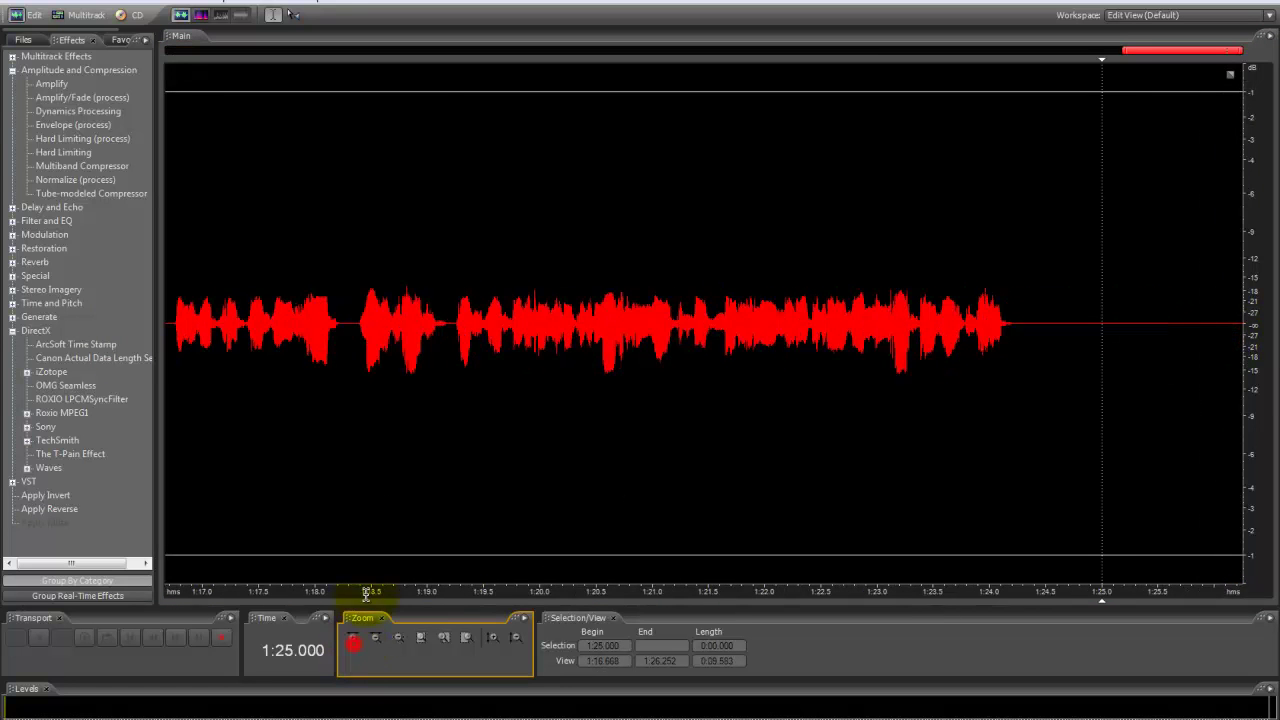
pyautogui.click(454, 331)
pyautogui.moveTo(454, 331); pyautogui.dragTo(389, 333)
pyautogui.click(326, 332)
pyautogui.click(343, 330)
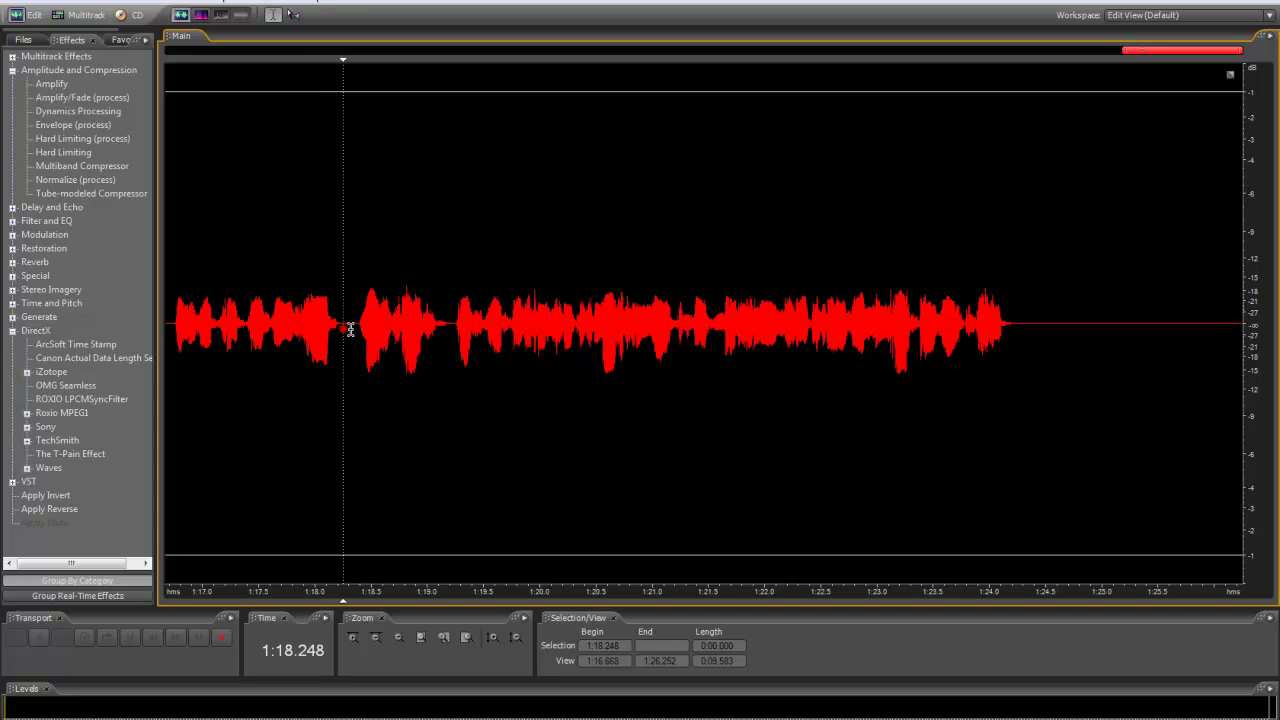
pyautogui.click(299, 345)
pyautogui.moveTo(1140, 50); pyautogui.dragTo(623, 128)
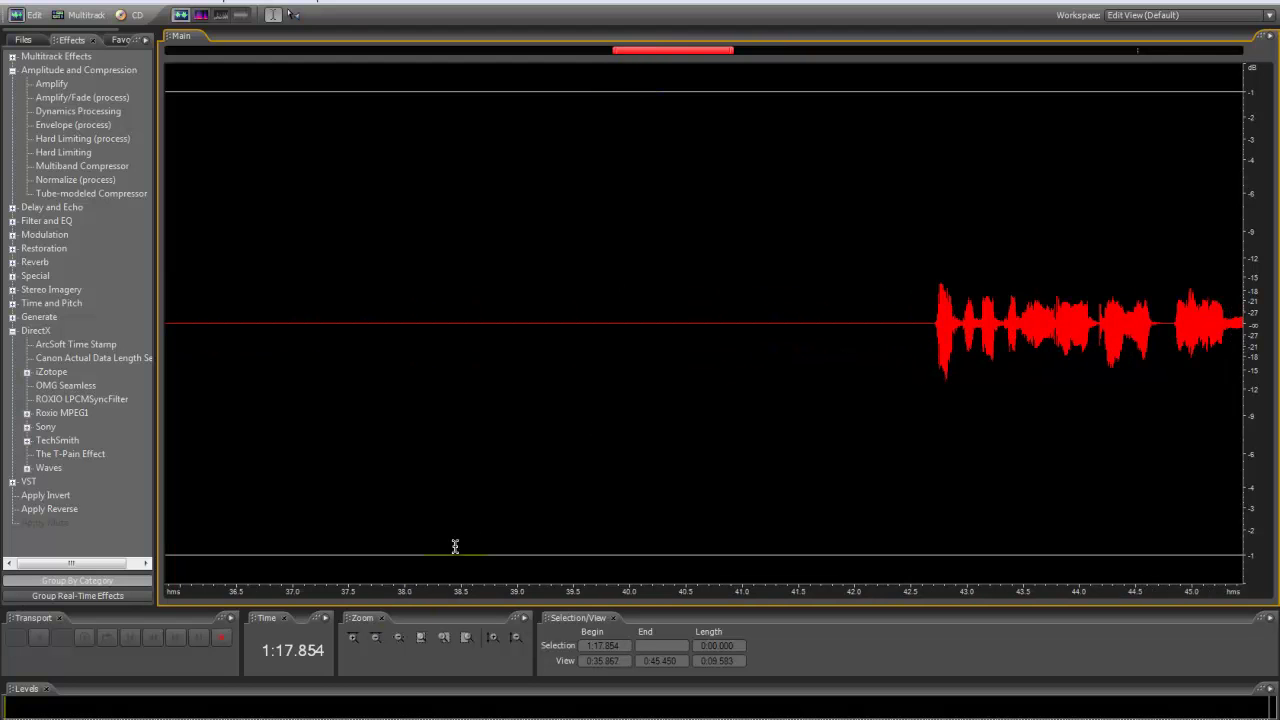
# Zoom out, select 0:38.429 to the end, and apply Amplify/Fade.
pyautogui.click(375, 641)
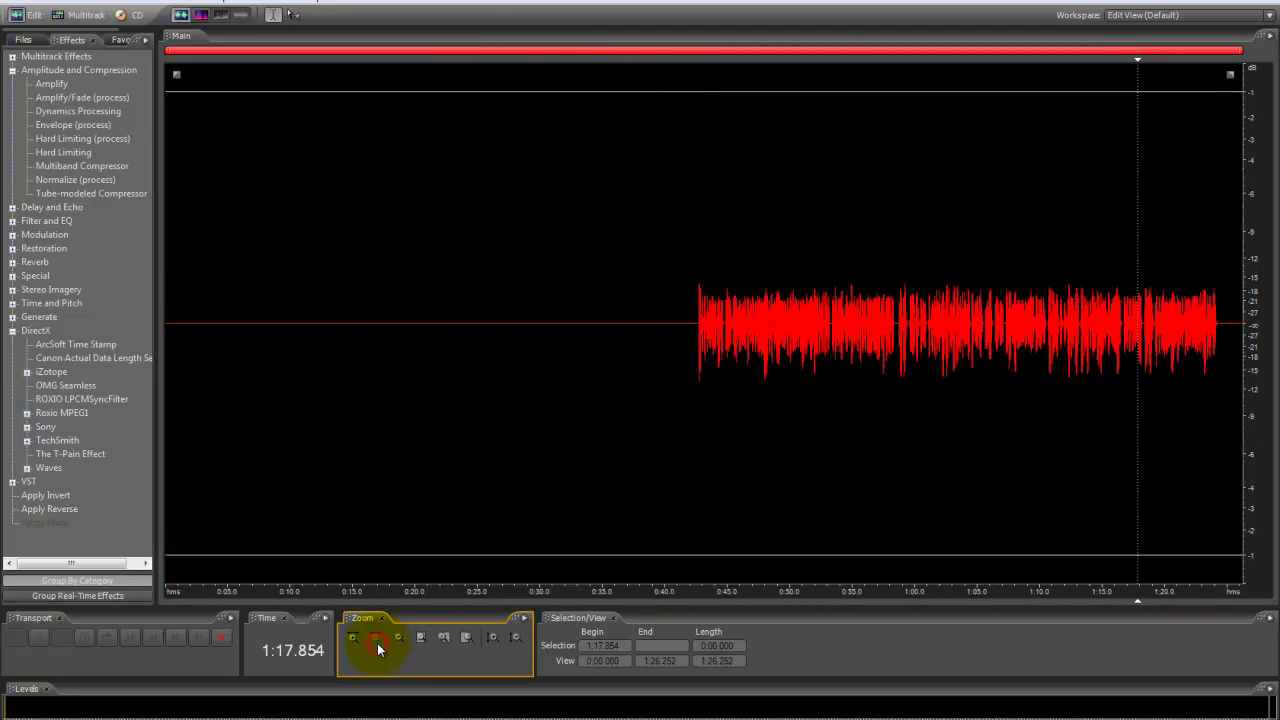
pyautogui.moveTo(645, 327); pyautogui.dragTo(1240, 320)
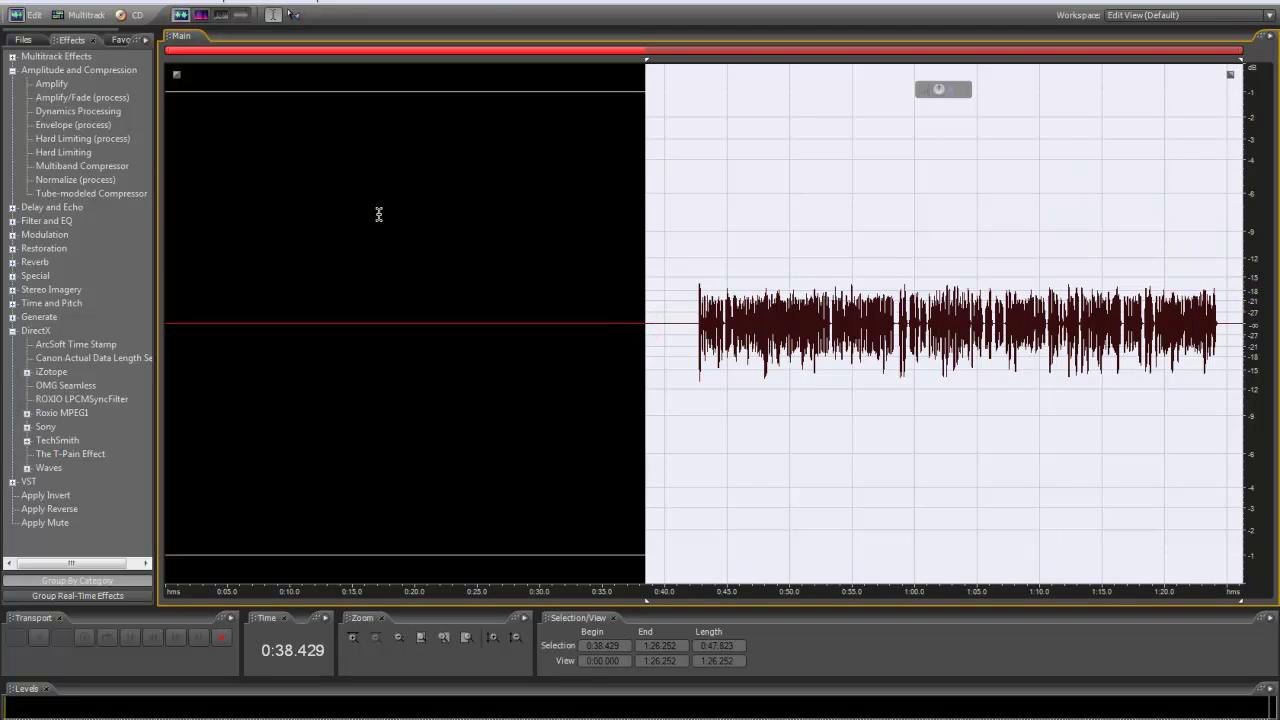
pyautogui.doubleClick(80, 100)
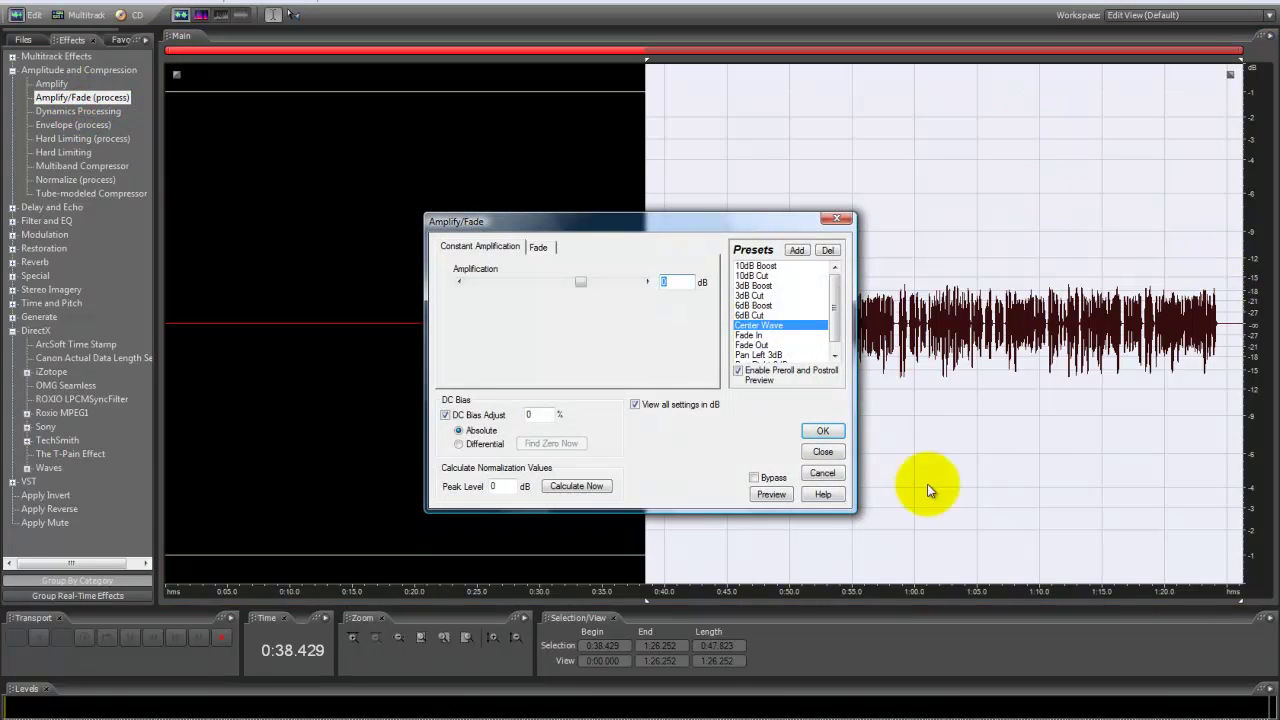
pyautogui.click(815, 436)
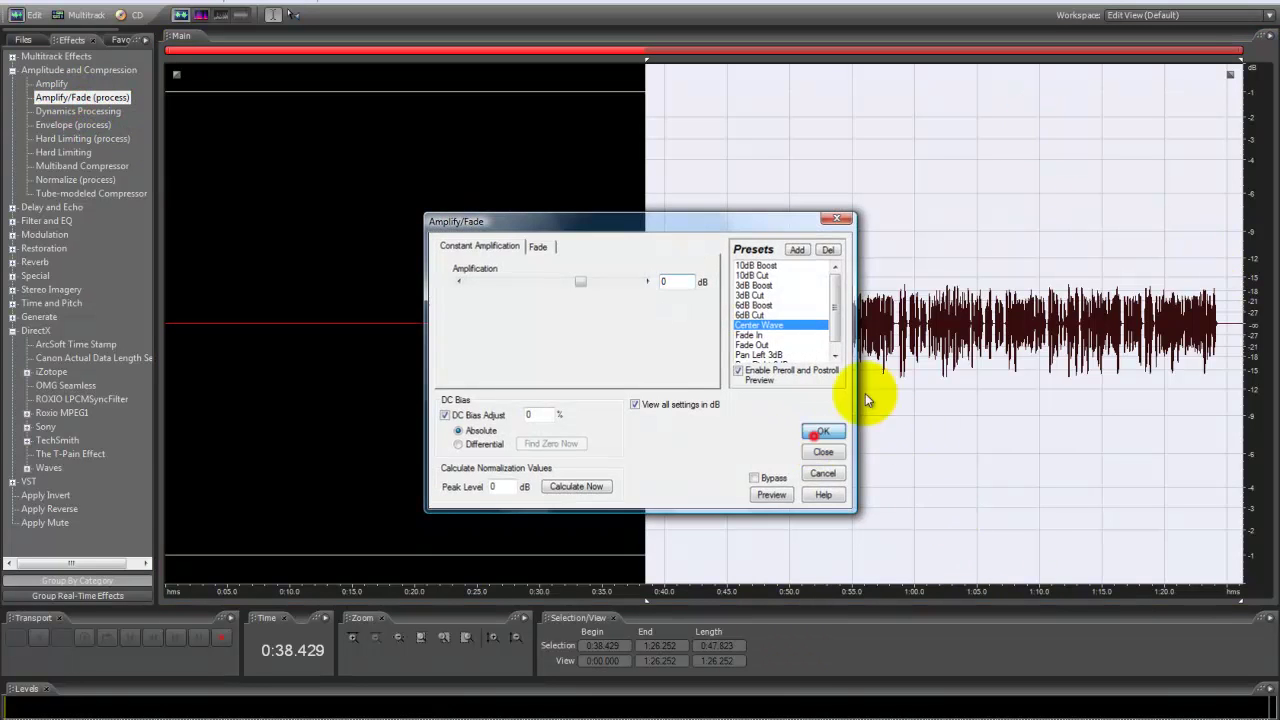
# Apply Dynamics Processing with the Compander preset to the selection.
pyautogui.doubleClick(72, 111)
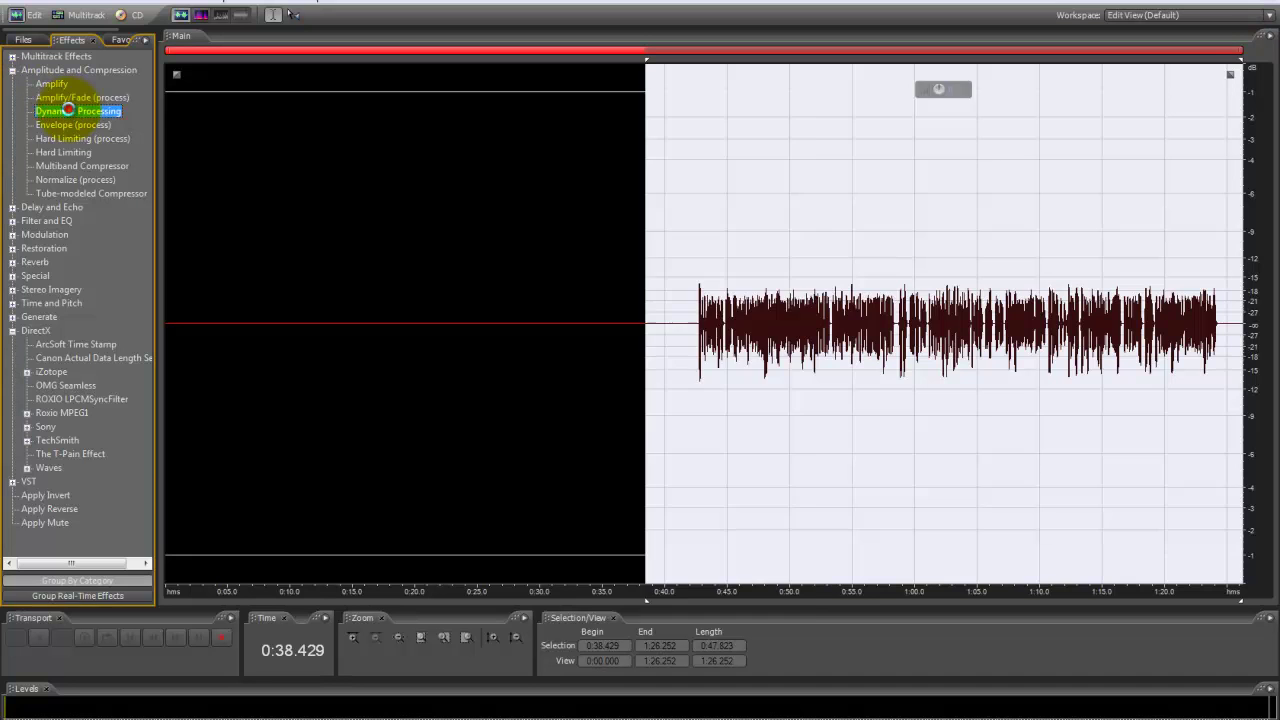
pyautogui.click(545, 150)
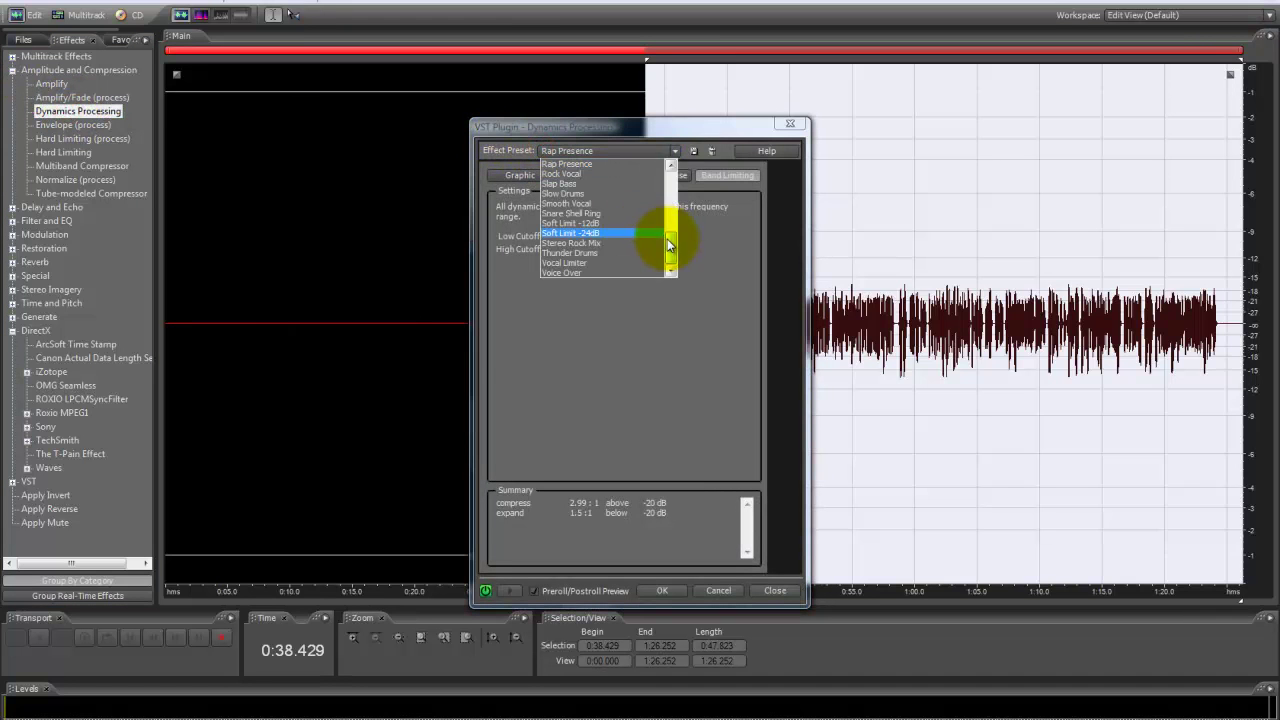
pyautogui.moveTo(671, 243); pyautogui.dragTo(673, 176)
pyautogui.click(570, 224)
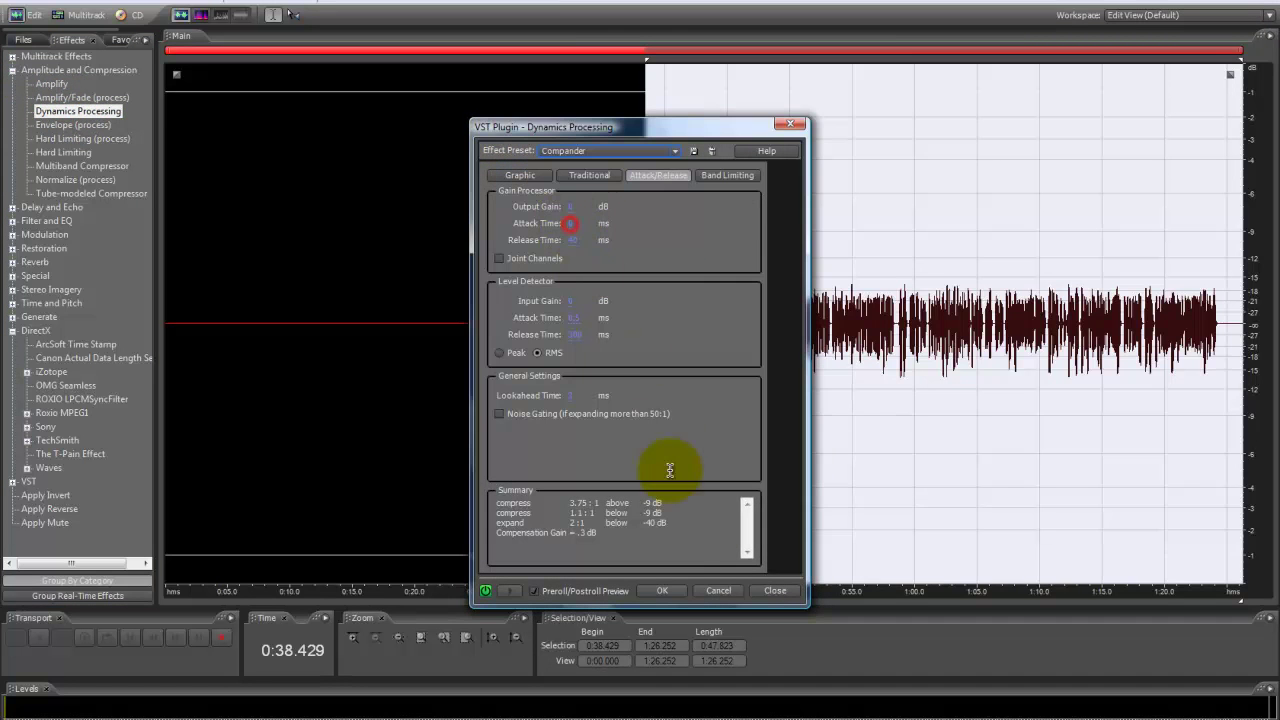
pyautogui.click(662, 590)
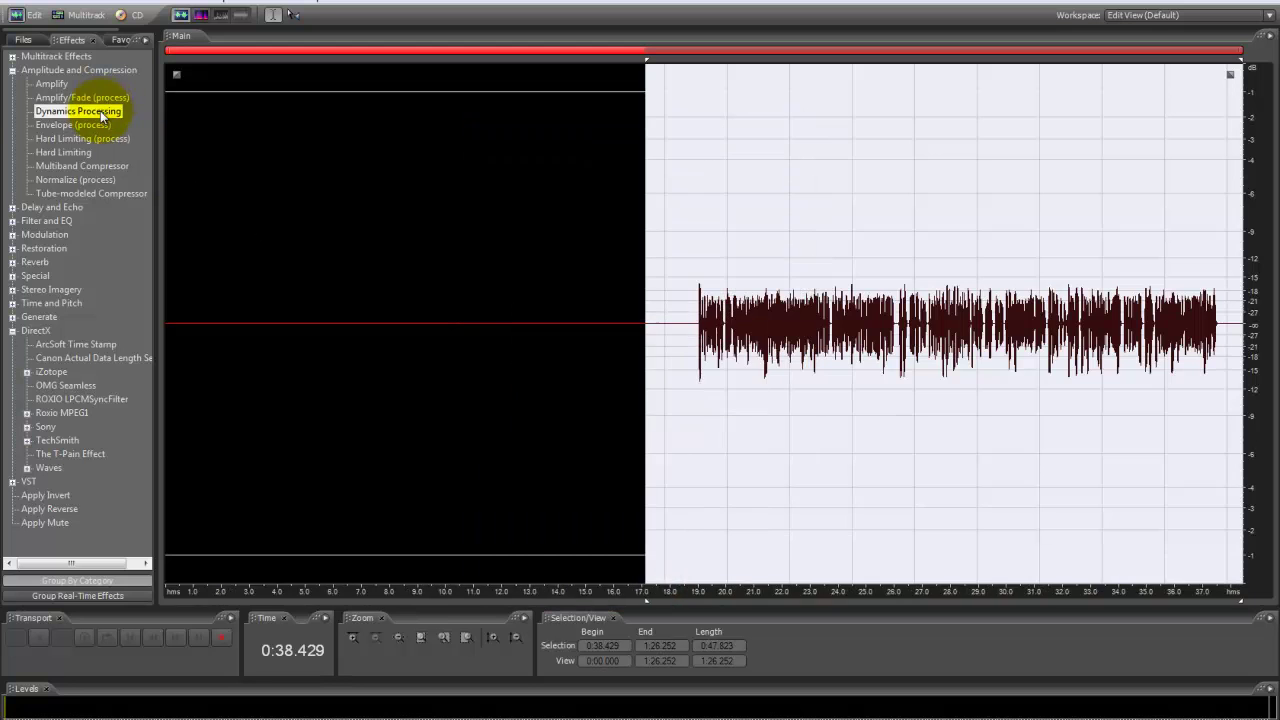
# Apply Dynamics Processing with the De-Esser Light preset.
pyautogui.doubleClick(100, 111)
pyautogui.click(572, 150)
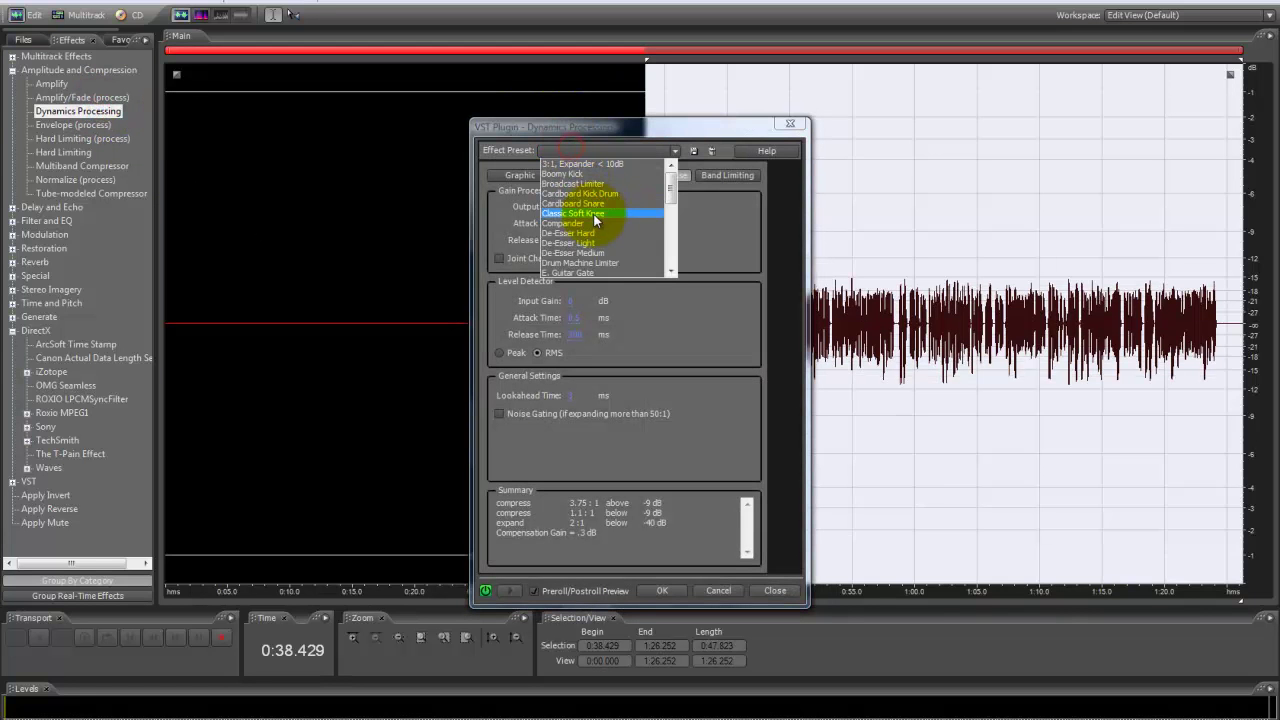
pyautogui.click(588, 243)
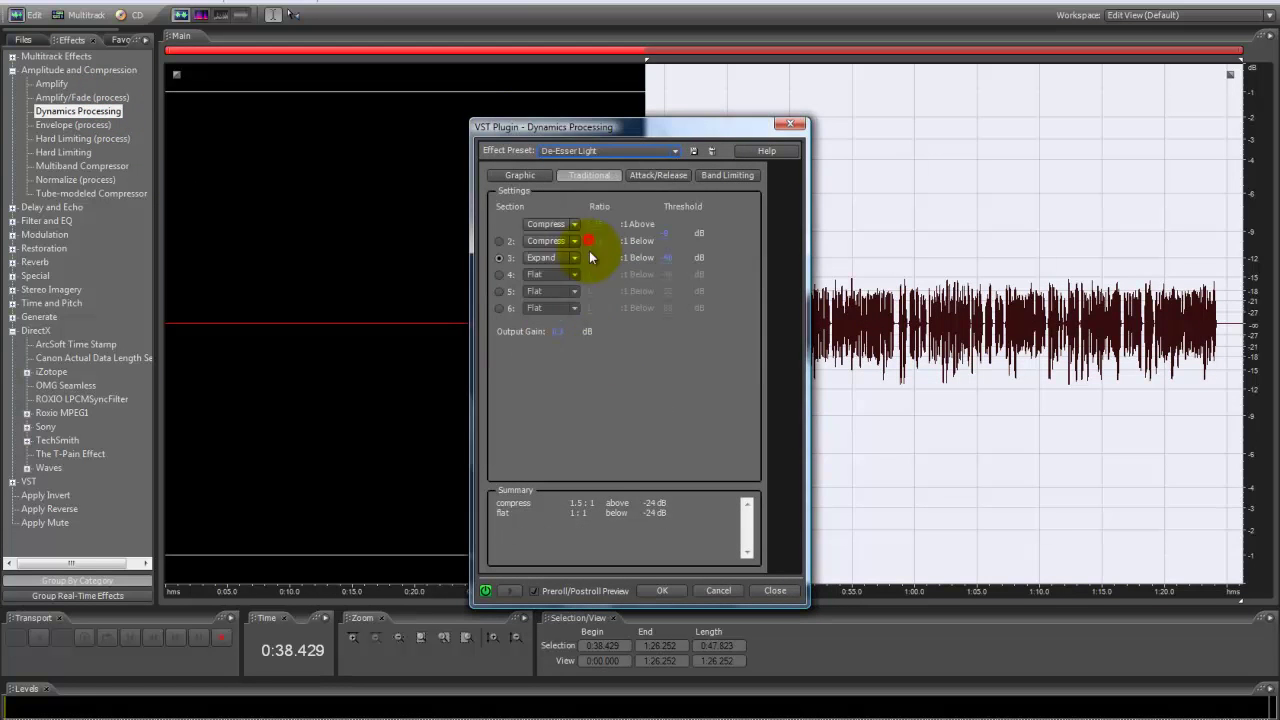
pyautogui.click(660, 590)
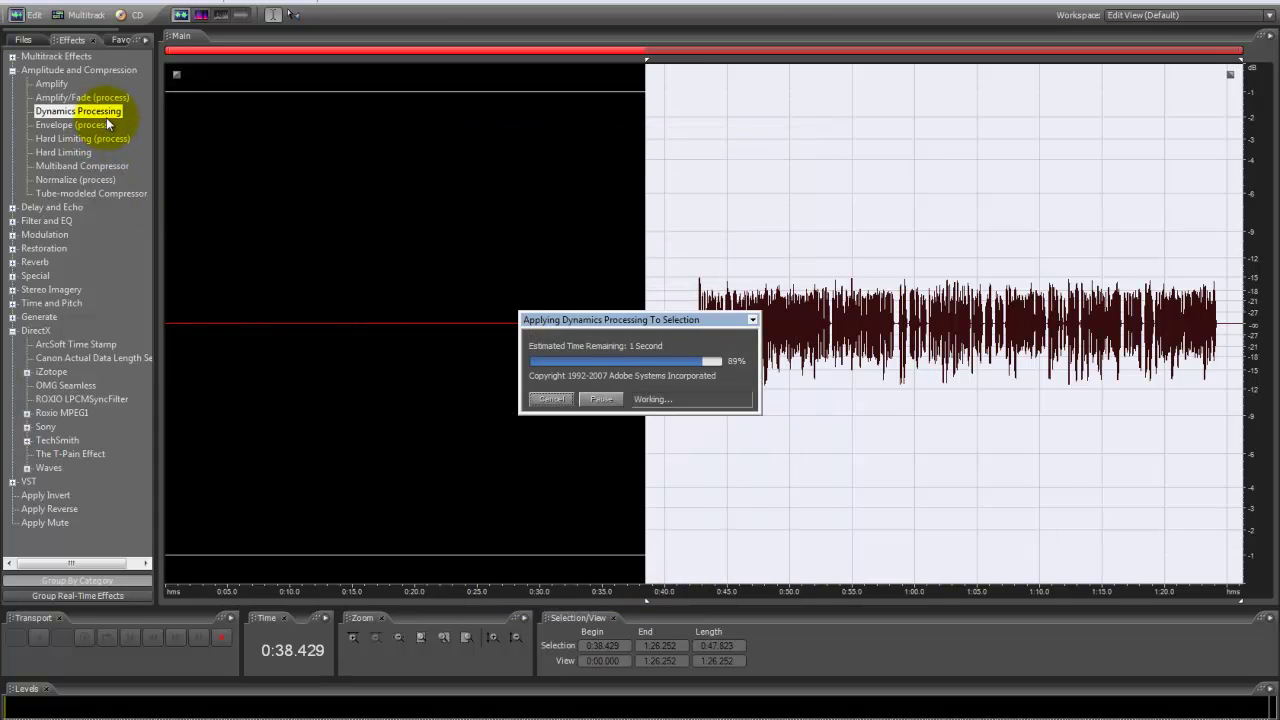
# Apply Dynamics Processing with the Classic Soft Knee preset.
pyautogui.doubleClick(100, 111)
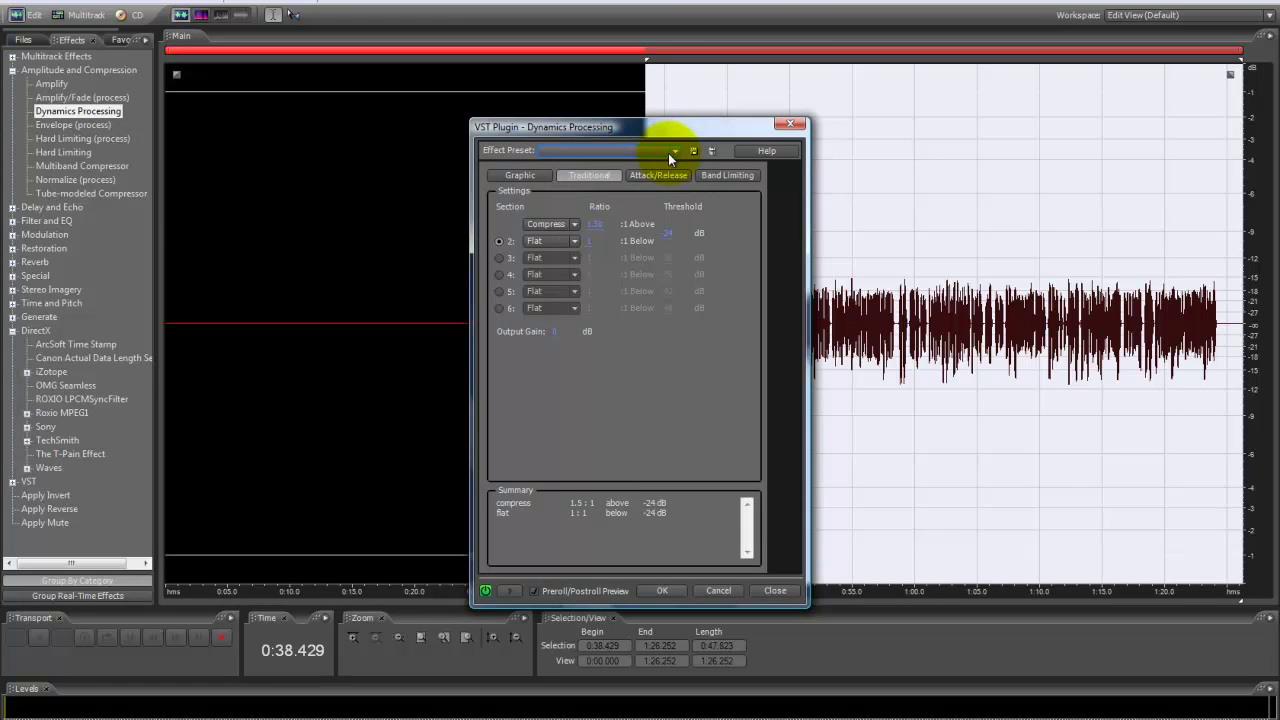
pyautogui.click(668, 152)
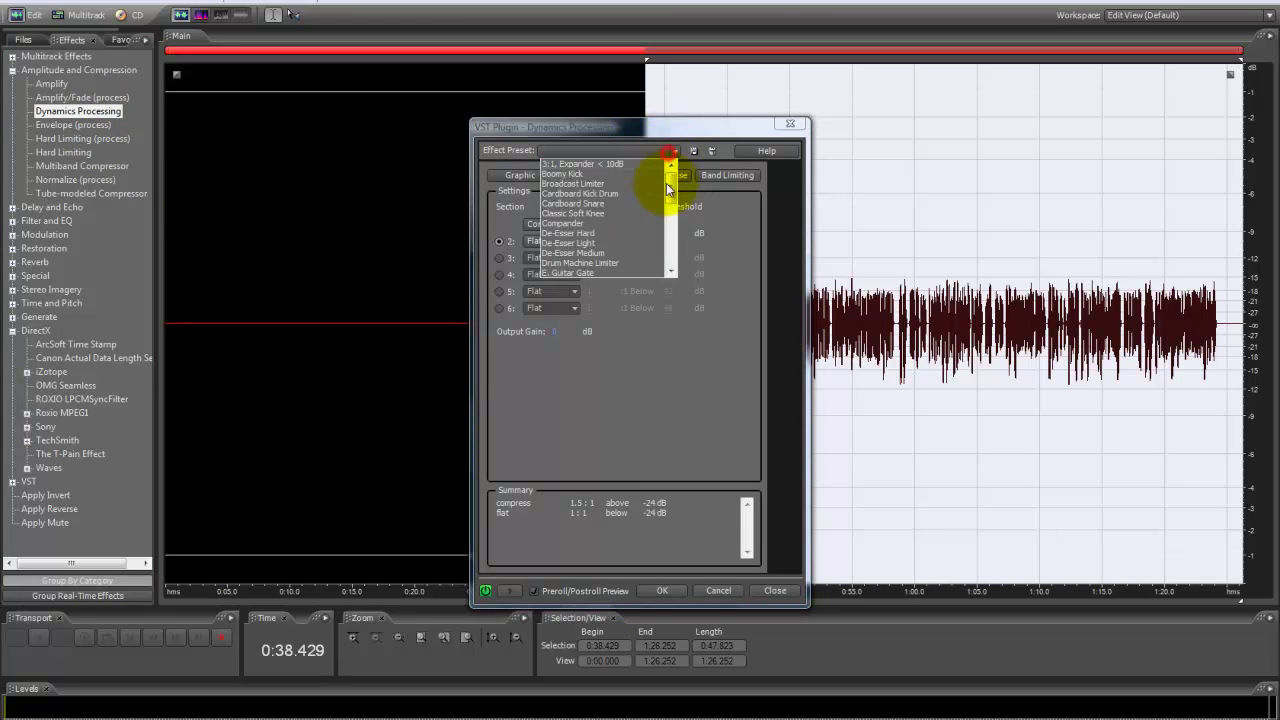
pyautogui.click(605, 214)
pyautogui.click(656, 590)
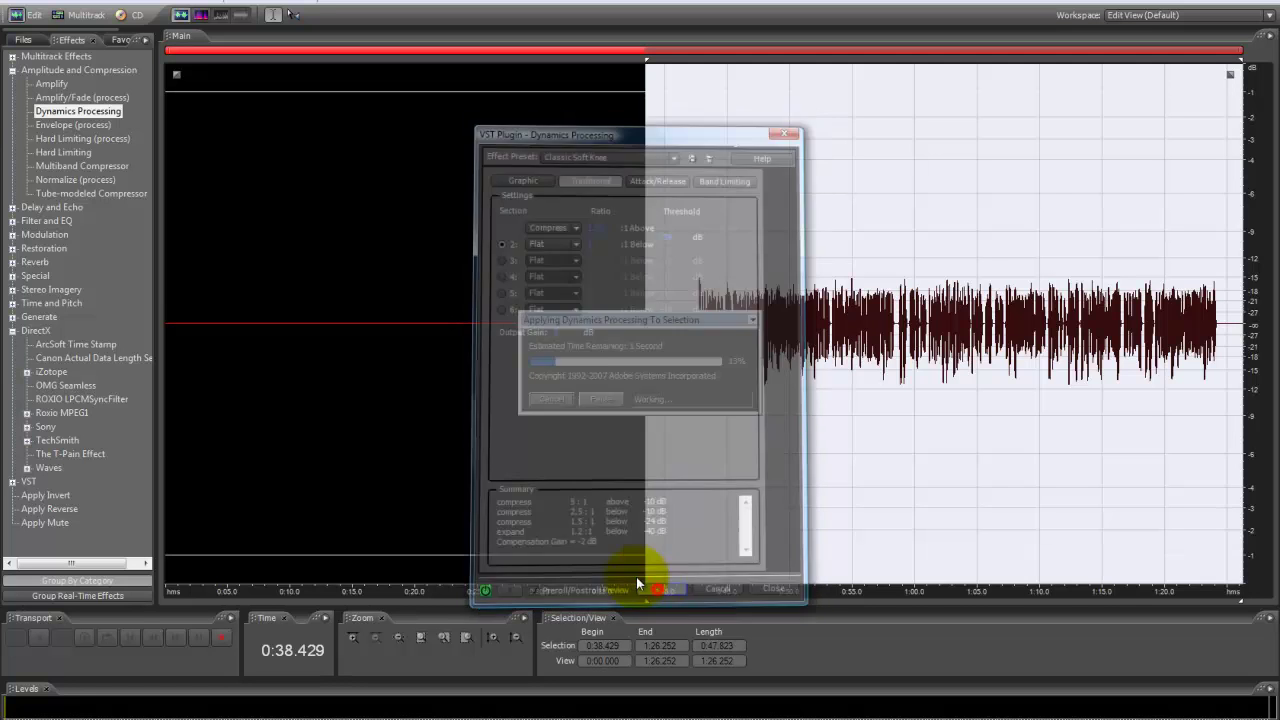
# Apply Dynamics Processing with the Rap Presence preset.
pyautogui.click(102, 114)
pyautogui.doubleClick(102, 117)
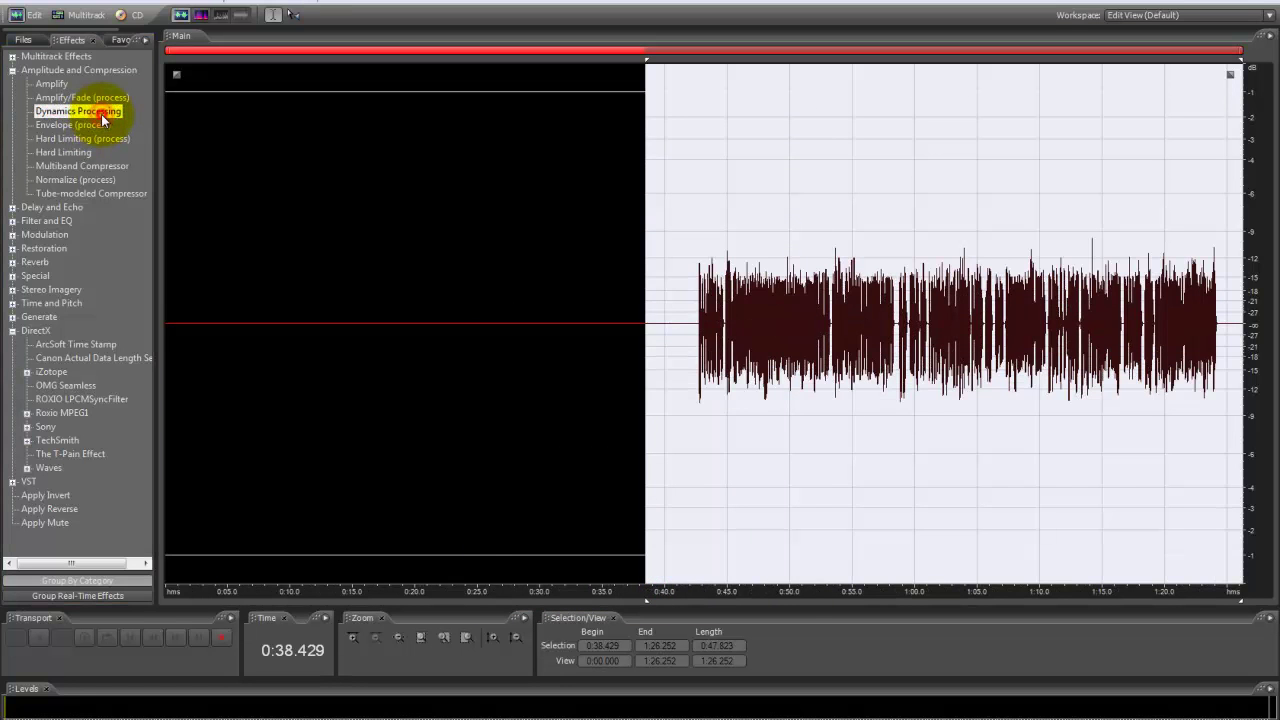
pyautogui.click(666, 152)
pyautogui.moveTo(668, 191); pyautogui.dragTo(671, 279)
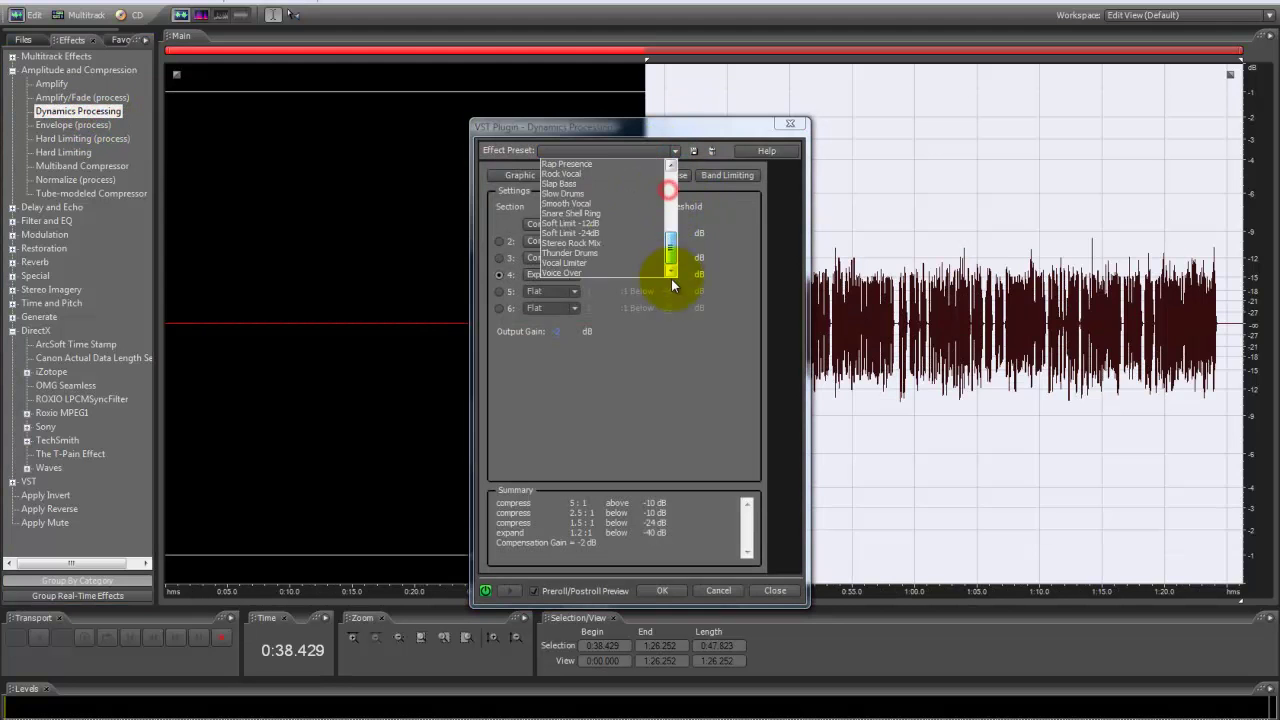
pyautogui.click(571, 164)
pyautogui.click(660, 591)
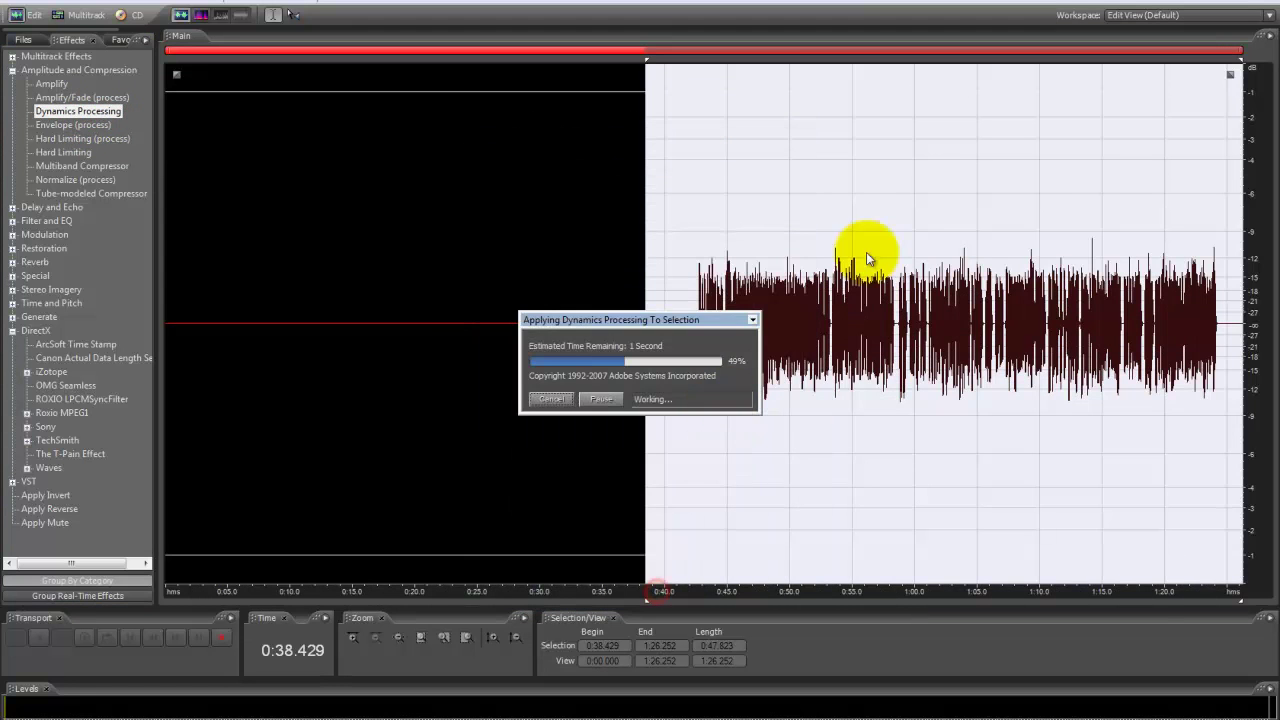
# Apply the Multiband Compressor with the Kill the Harshness preset.
pyautogui.doubleClick(81, 170)
pyautogui.click(575, 168)
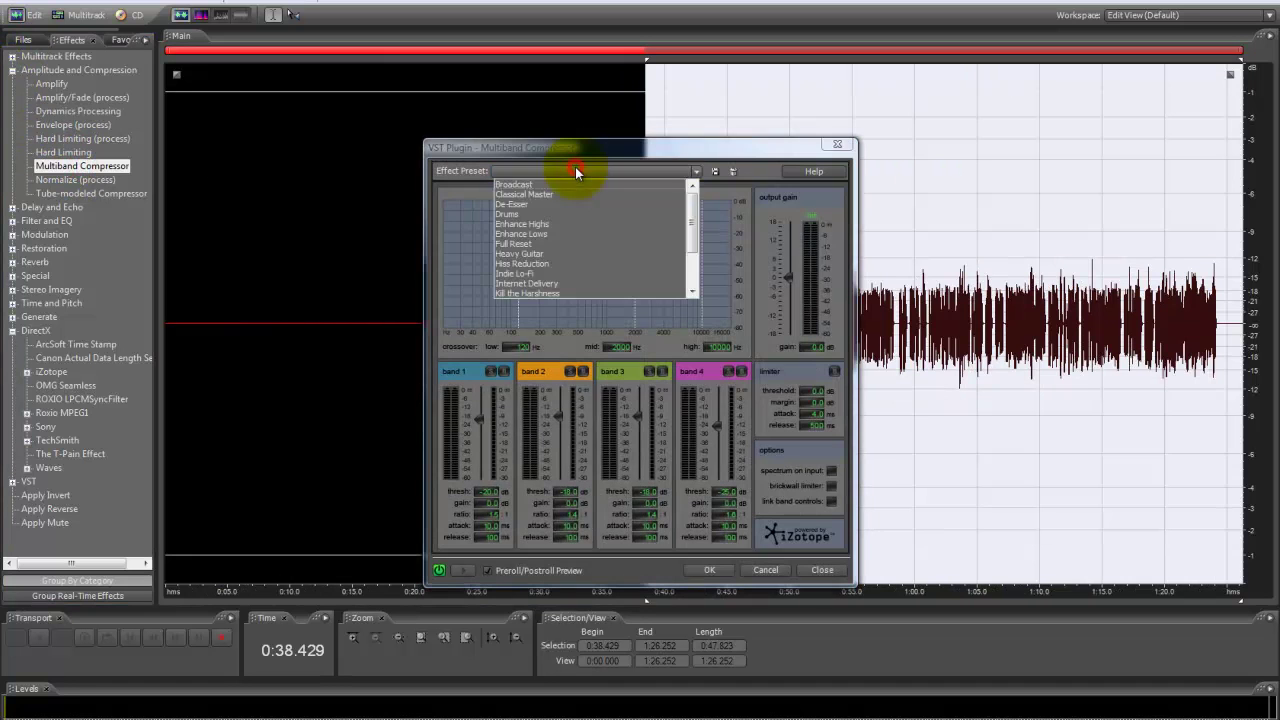
pyautogui.click(560, 296)
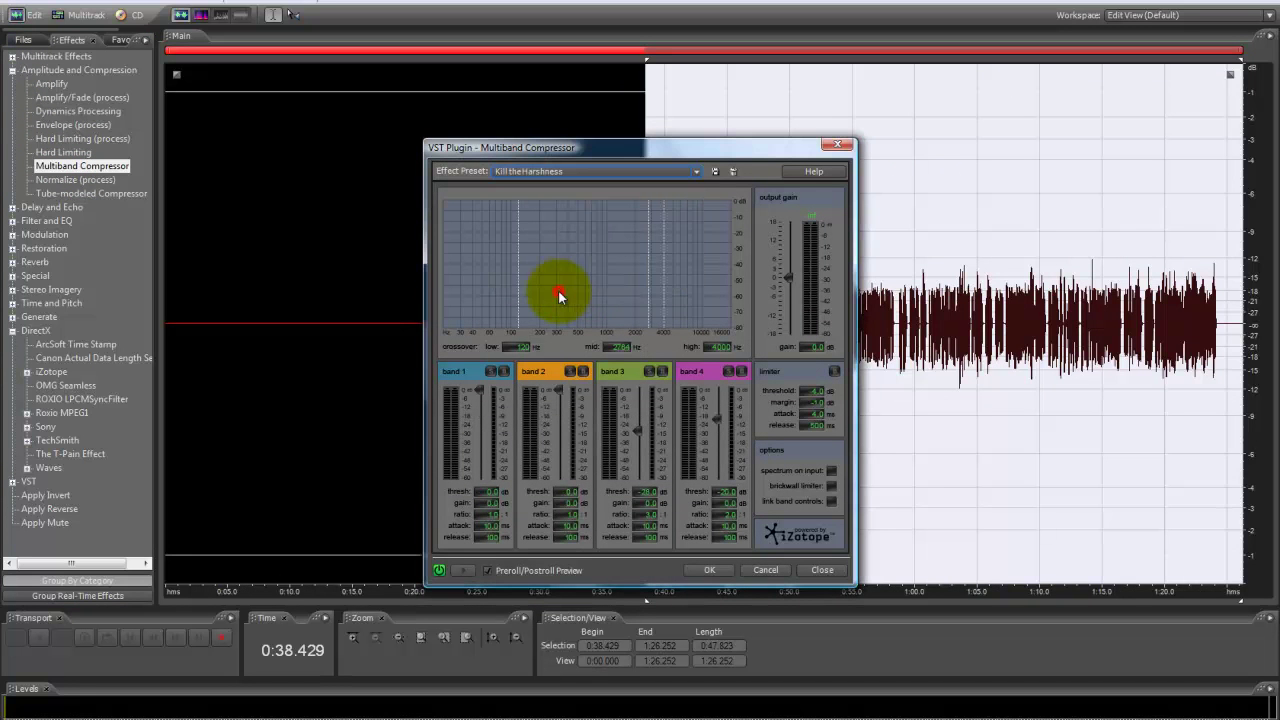
pyautogui.click(702, 570)
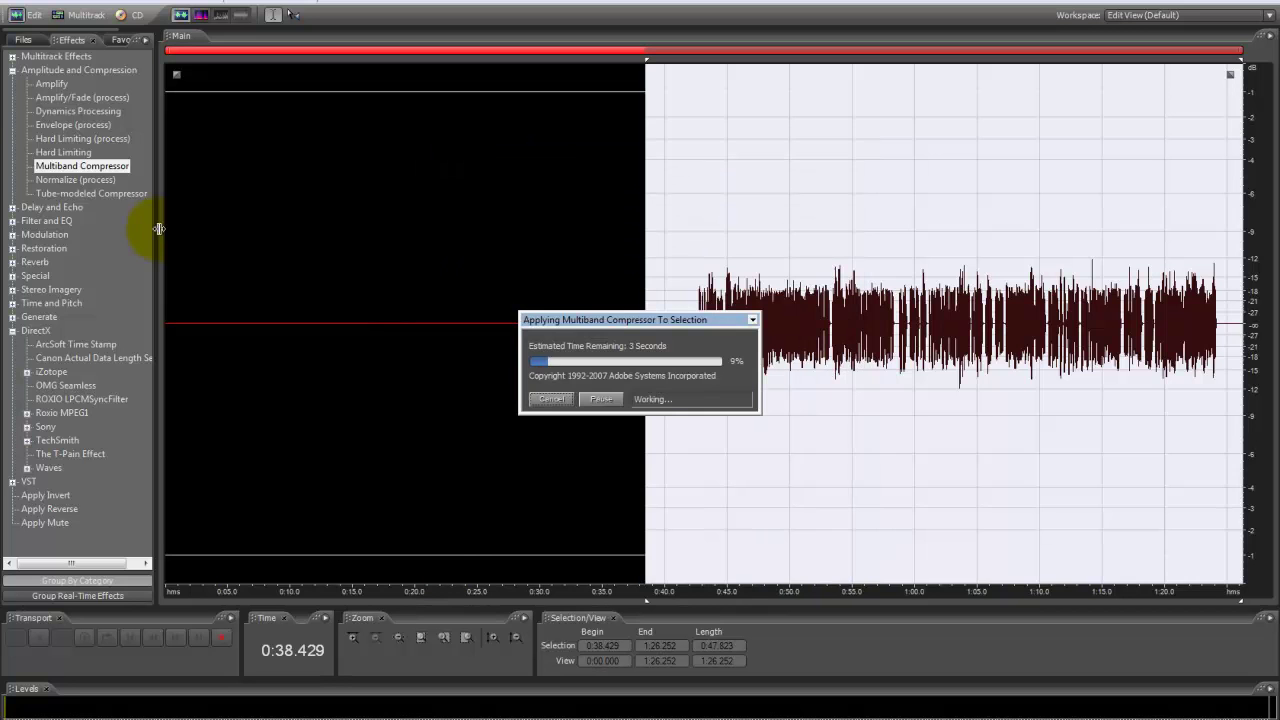
# Apply the Multiband Compressor with the De-Esser preset.
pyautogui.doubleClick(85, 166)
pyautogui.click(500, 171)
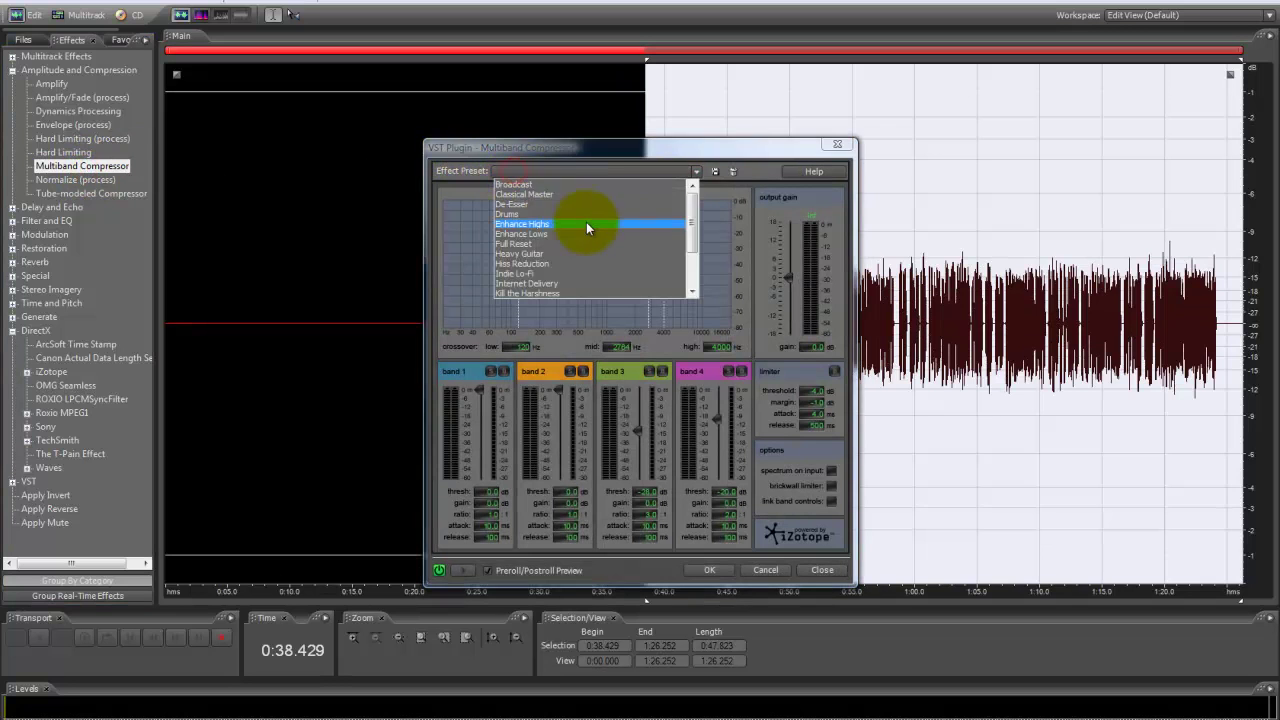
pyautogui.click(536, 203)
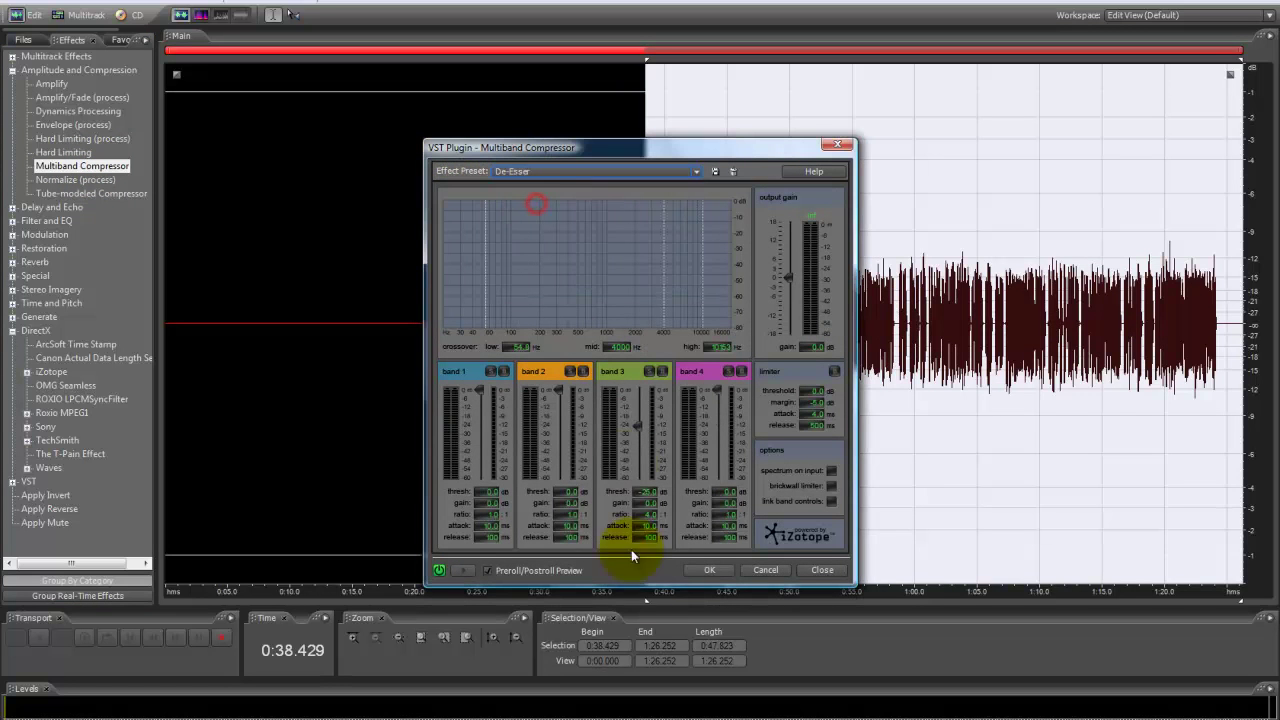
pyautogui.click(706, 571)
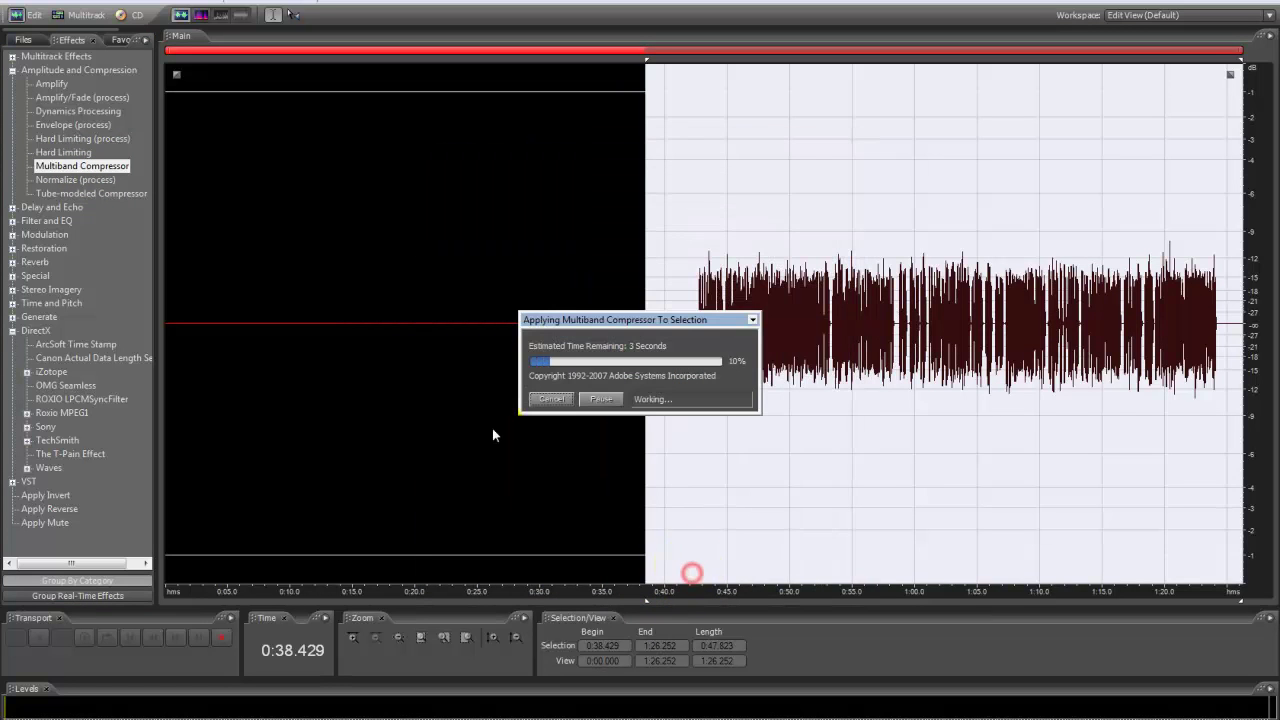
# Apply the Multiband Compressor with the Classical Master preset.
pyautogui.doubleClick(103, 165)
pyautogui.click(494, 173)
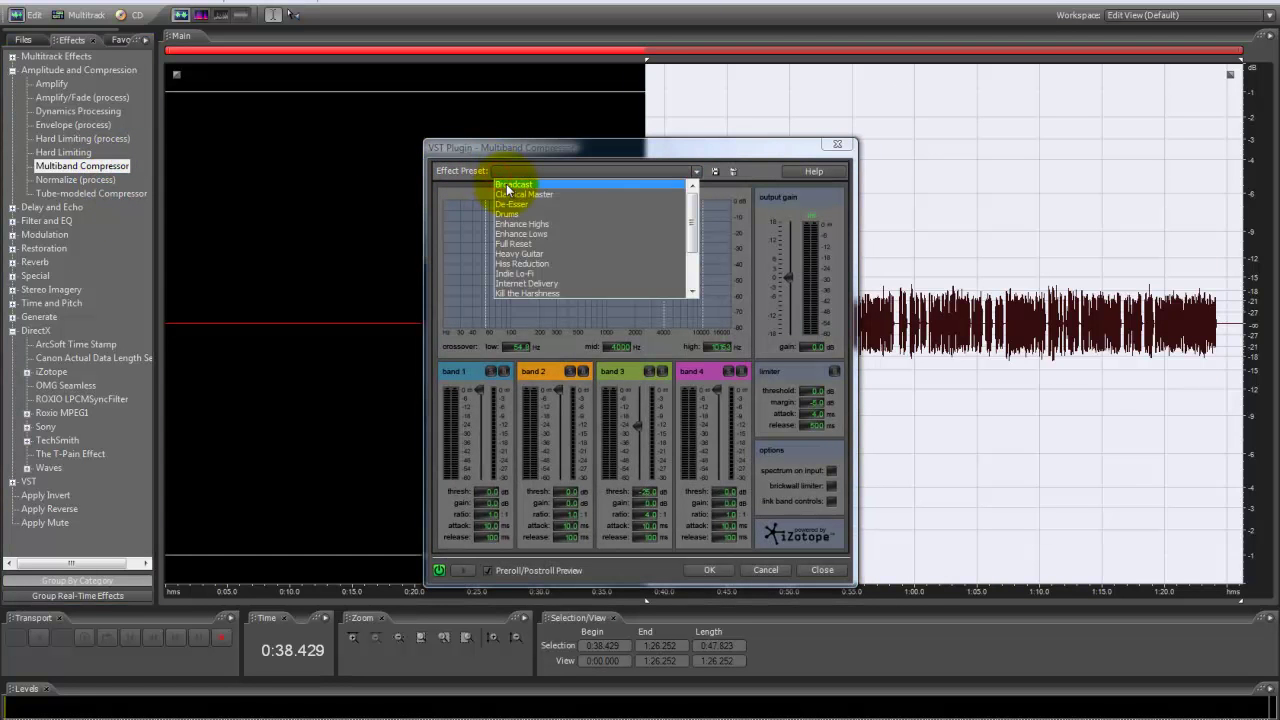
pyautogui.click(511, 193)
pyautogui.click(703, 572)
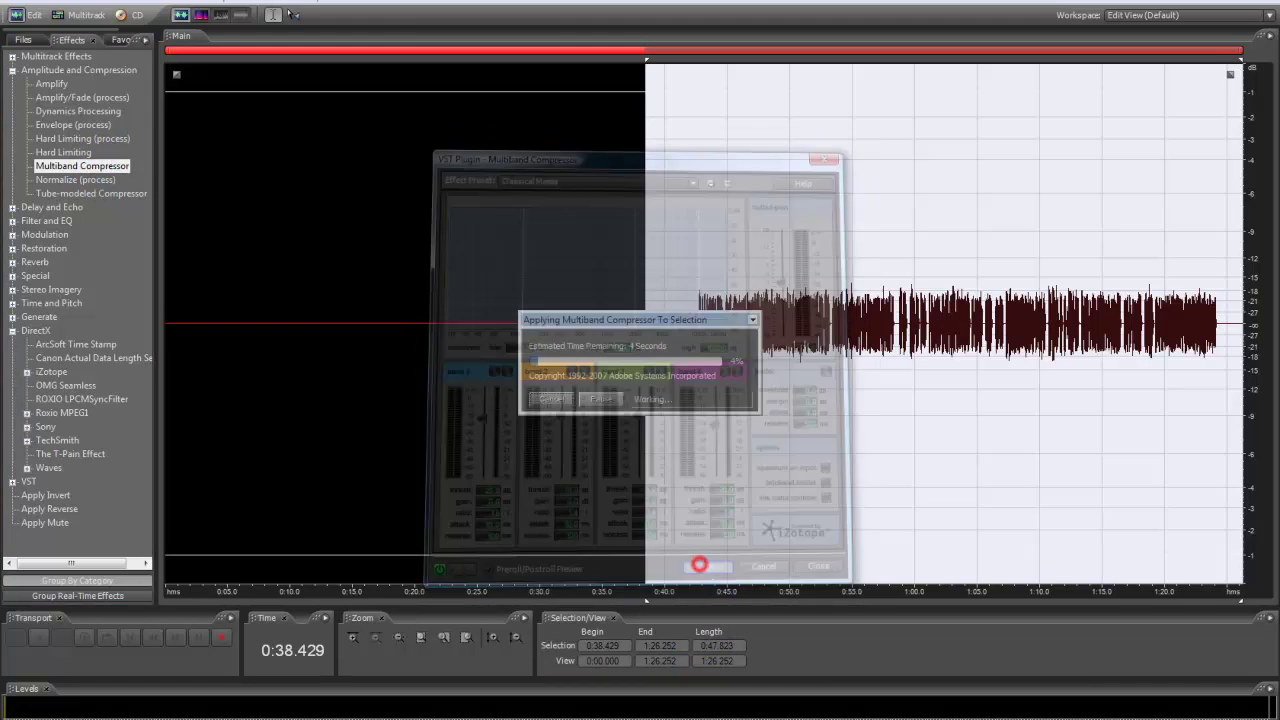
# Apply the FFT Filter with the Kill The Subharmonics preset.
pyautogui.click(11, 70)
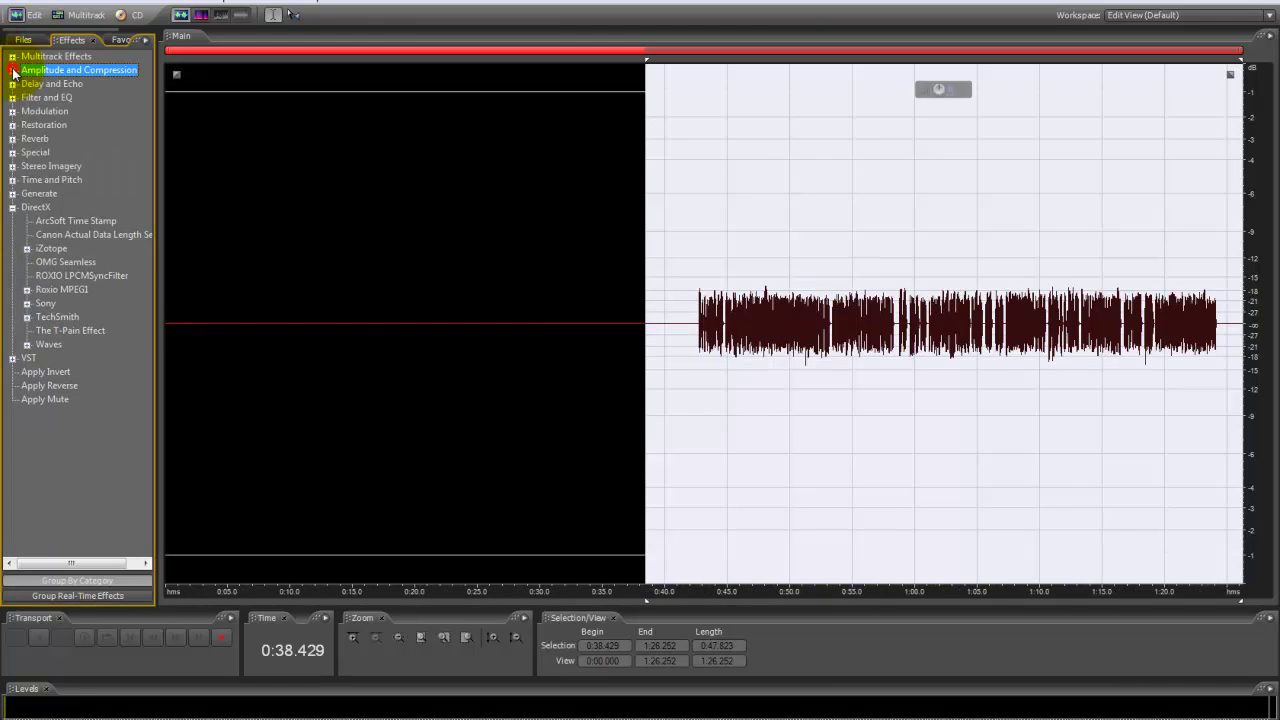
pyautogui.click(11, 97)
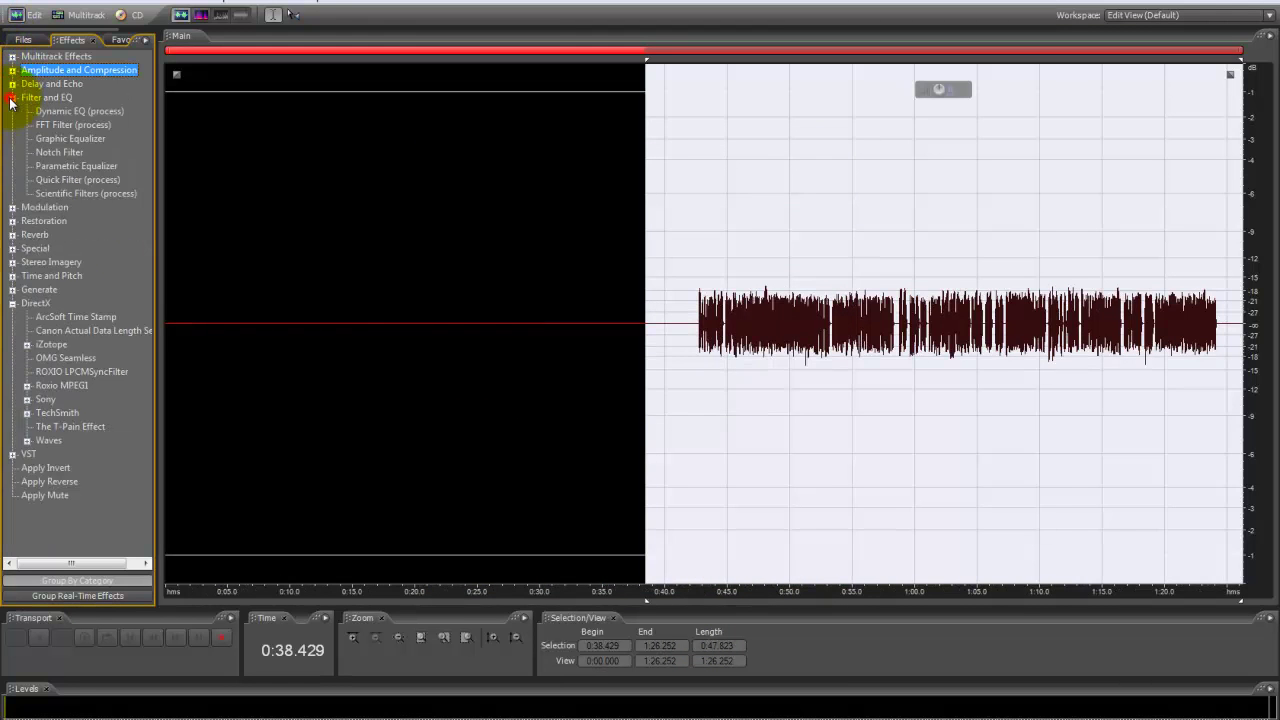
pyautogui.doubleClick(72, 124)
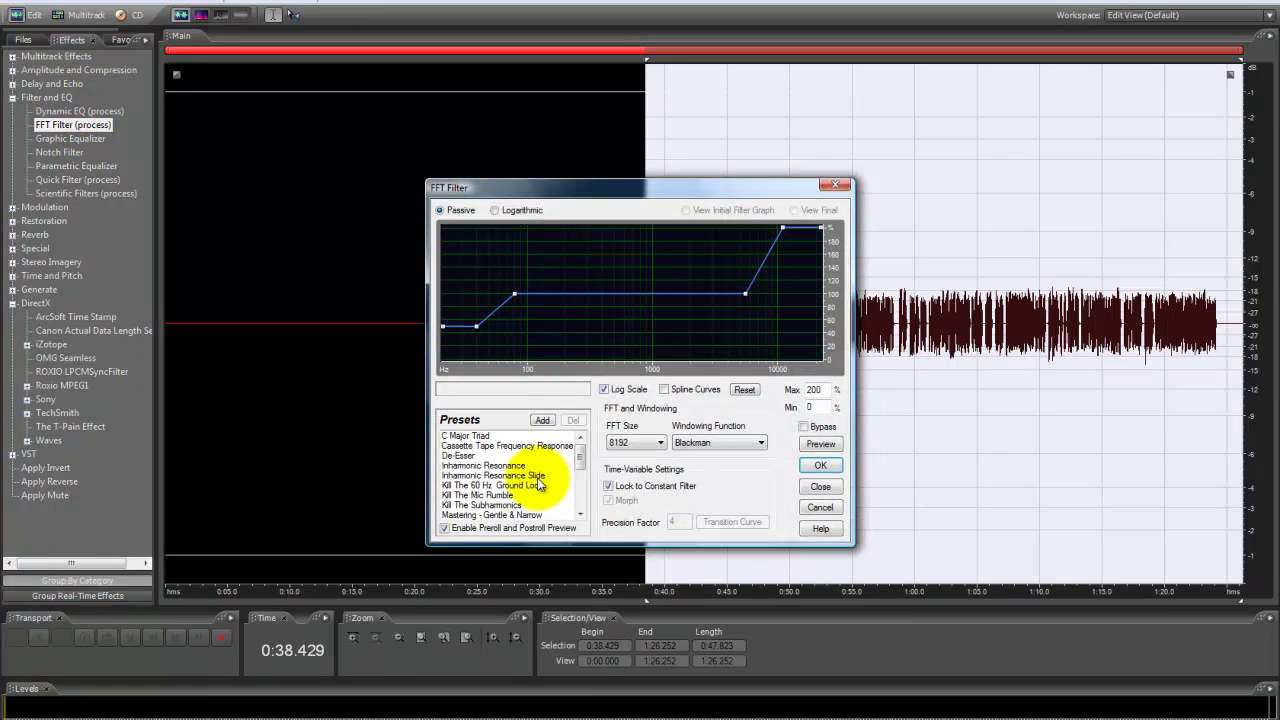
pyautogui.click(485, 505)
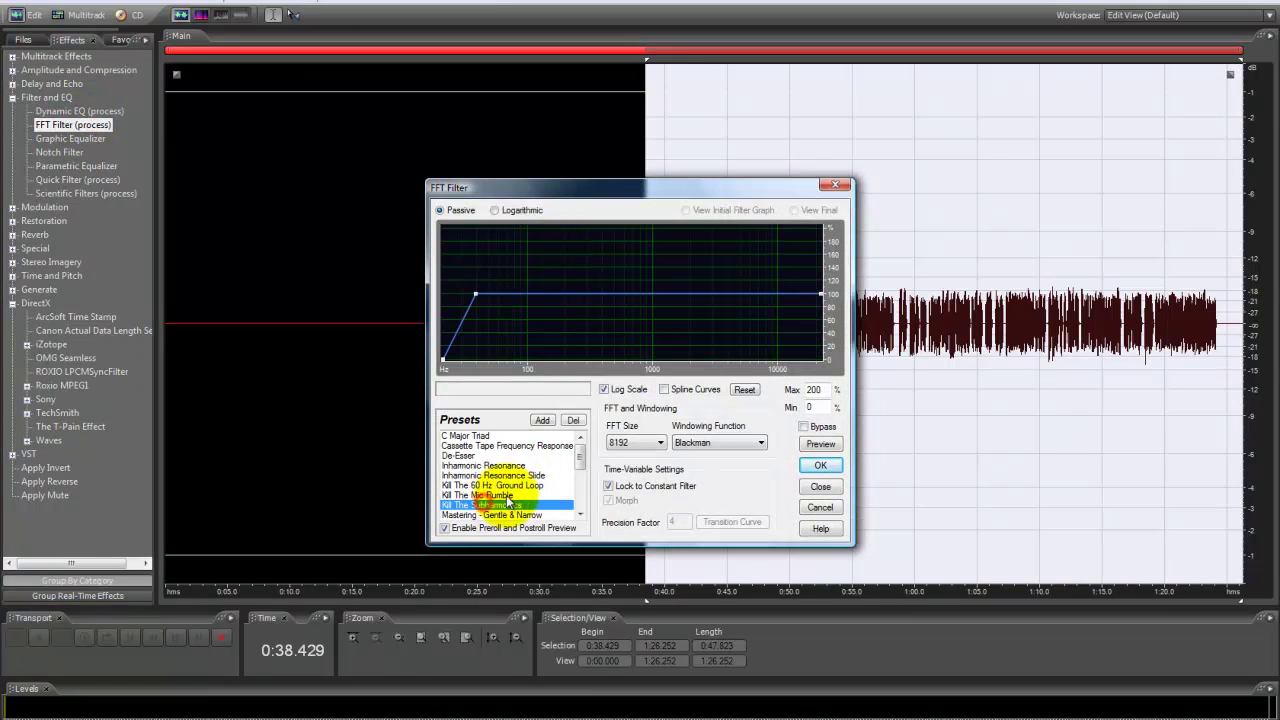
pyautogui.click(809, 471)
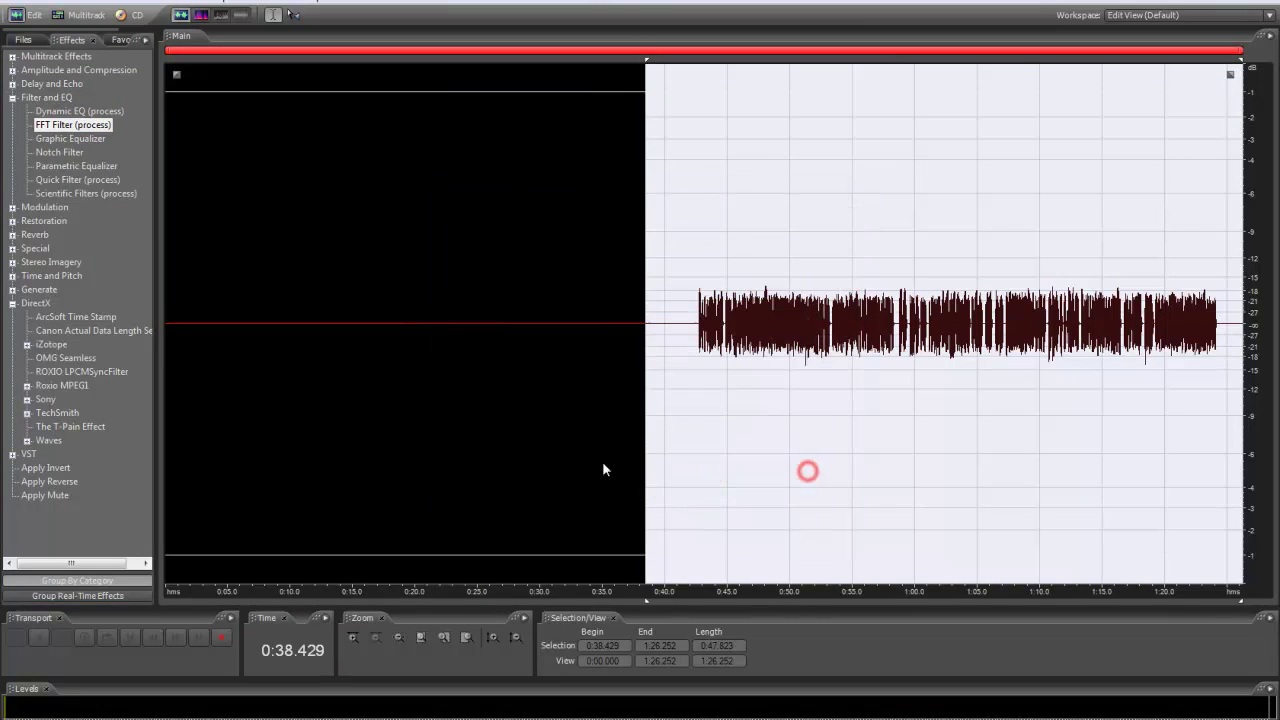
# Apply the FFT Filter again with a mastering preset.
pyautogui.click(66, 126)
pyautogui.click(72, 133)
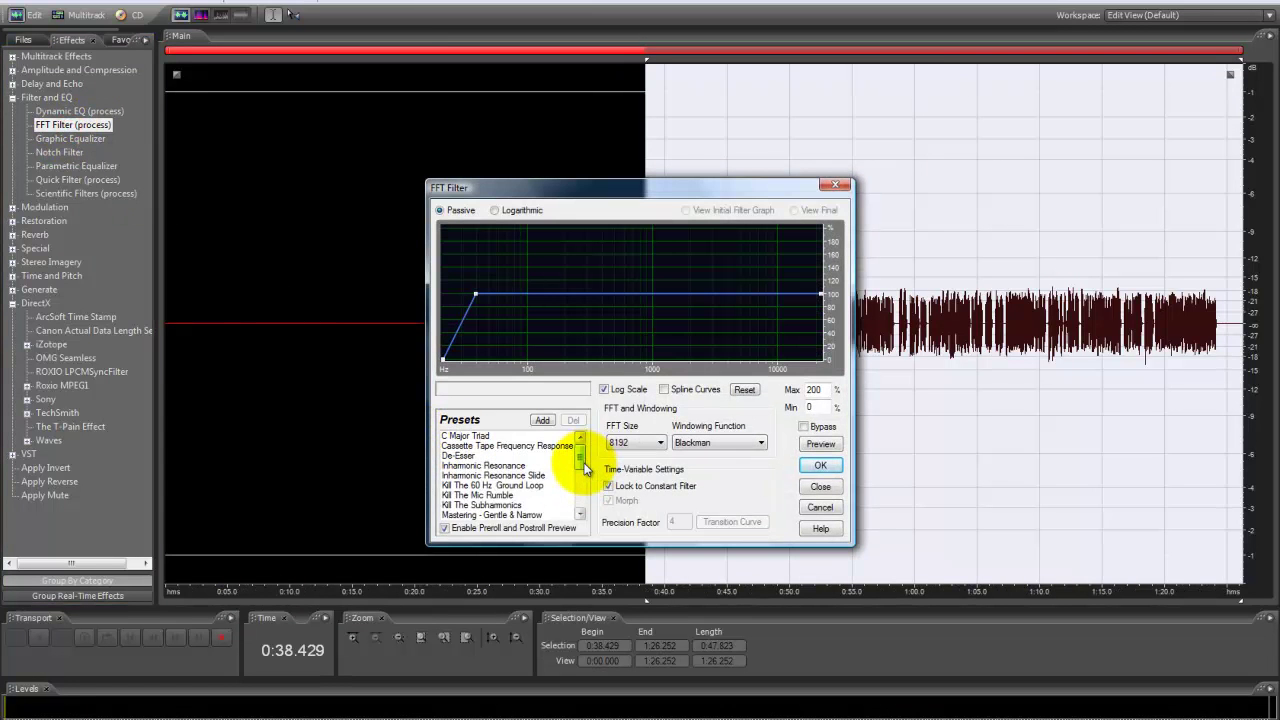
pyautogui.scroll(-2, 575, 476)
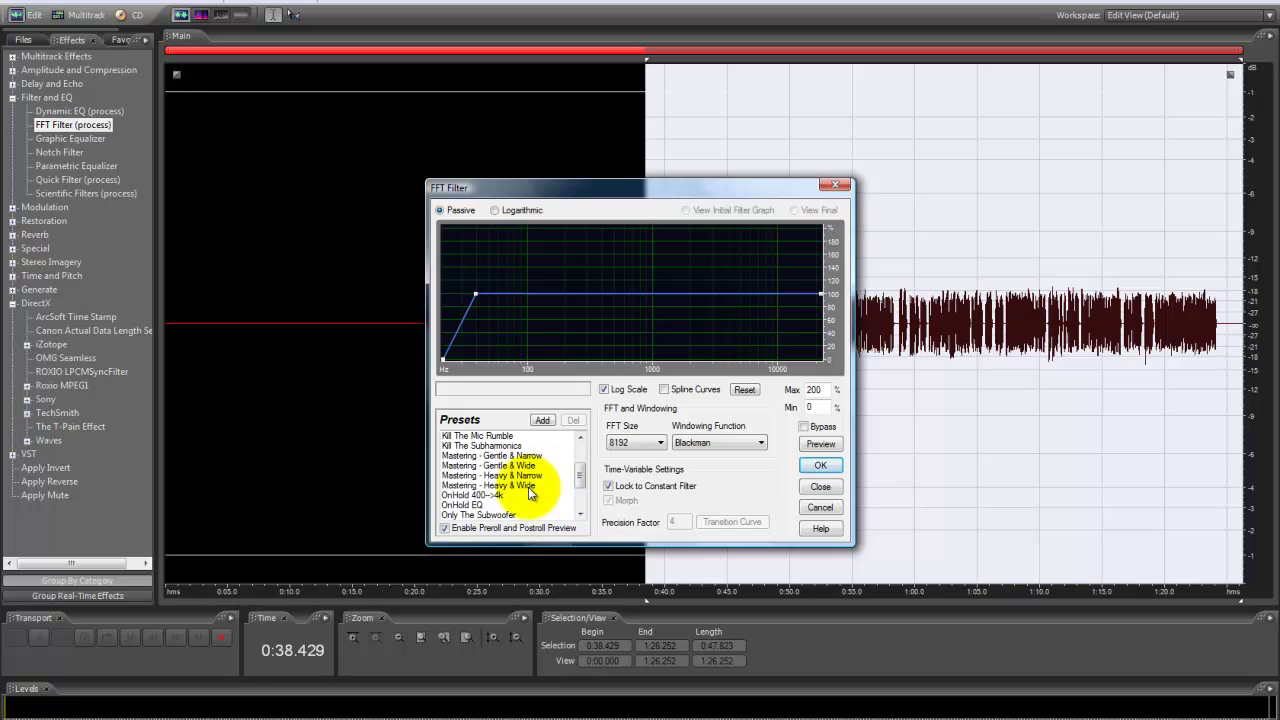
pyautogui.click(529, 486)
pyautogui.click(820, 465)
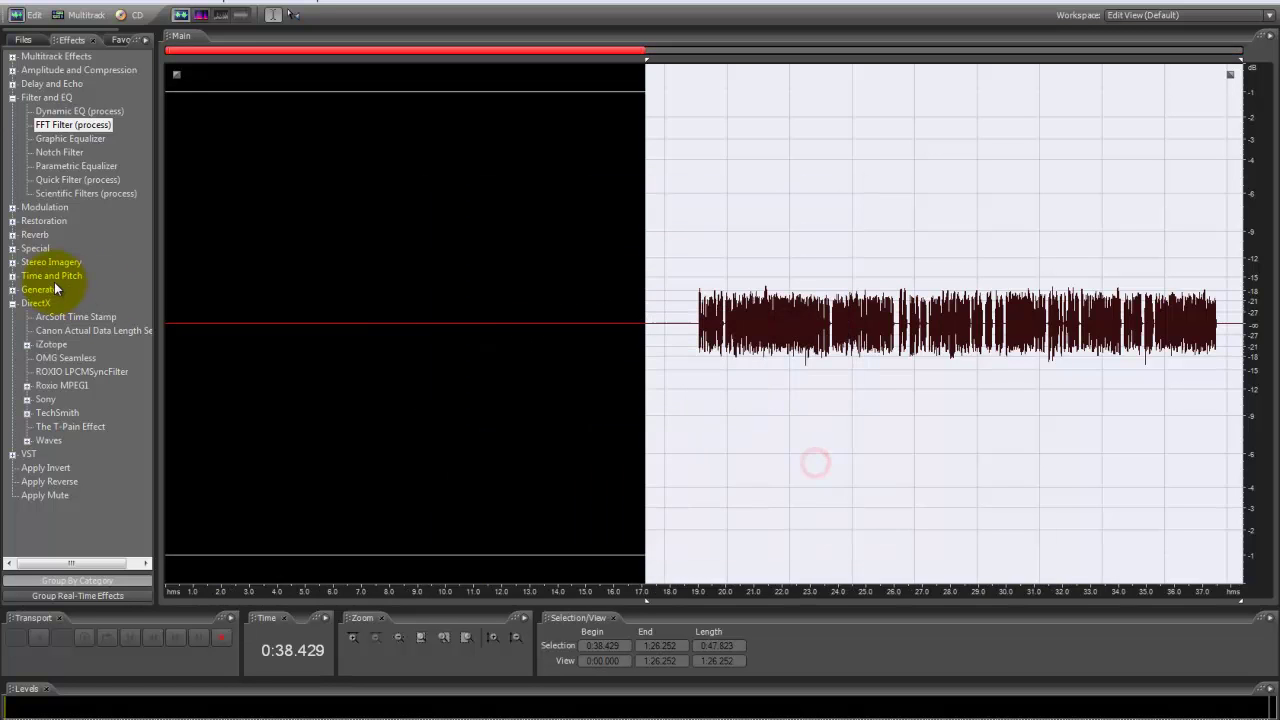
# Apply the FFT Filter with the De-Esser preset.
pyautogui.doubleClick(73, 128)
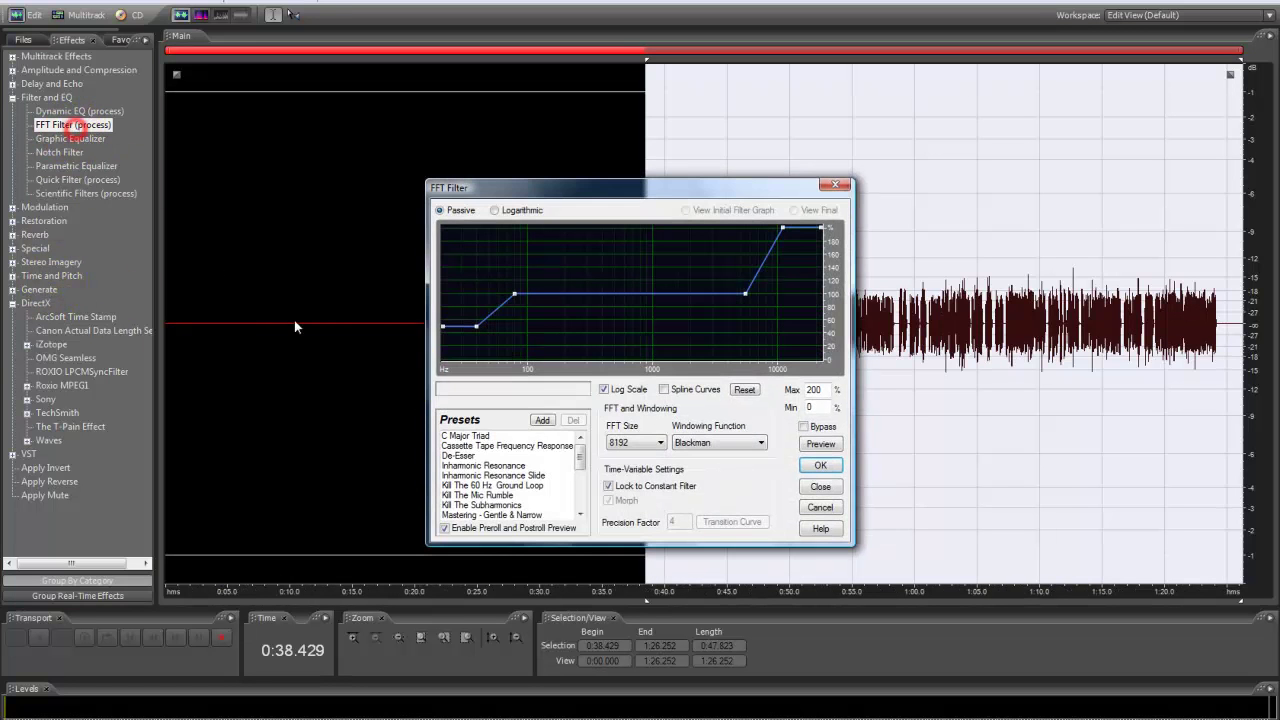
pyautogui.click(458, 455)
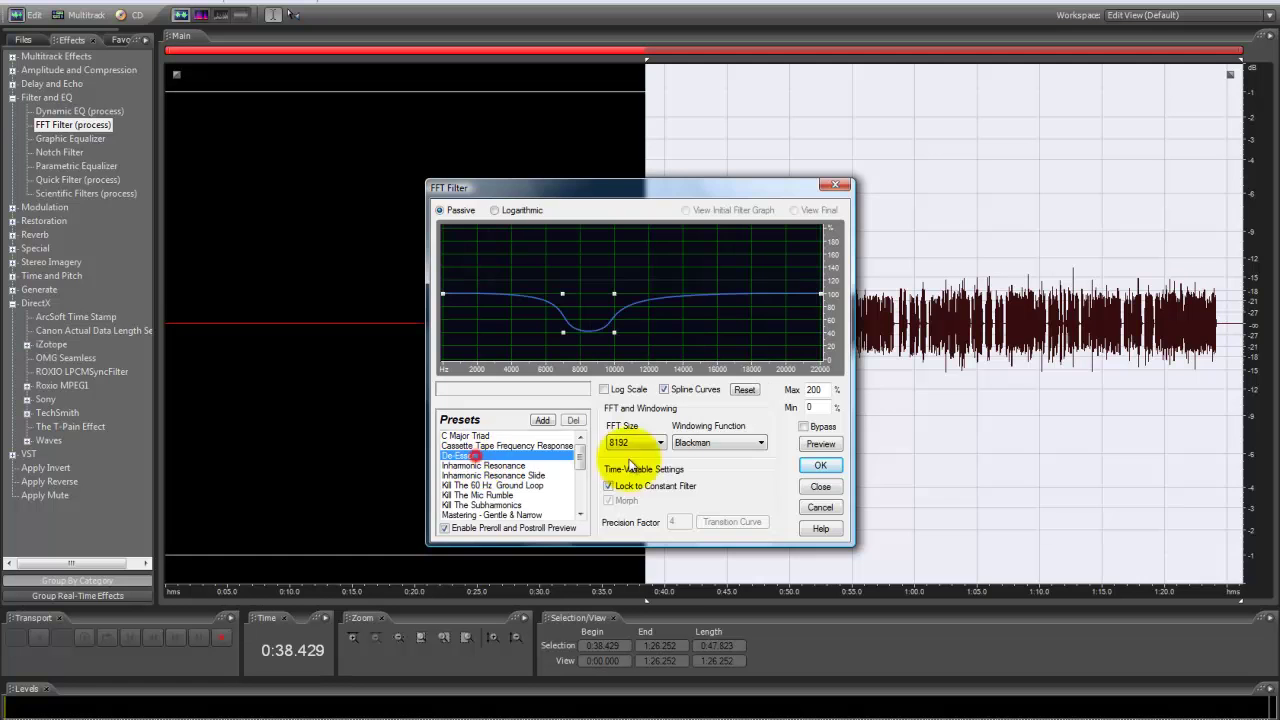
pyautogui.click(818, 466)
pyautogui.click(82, 167)
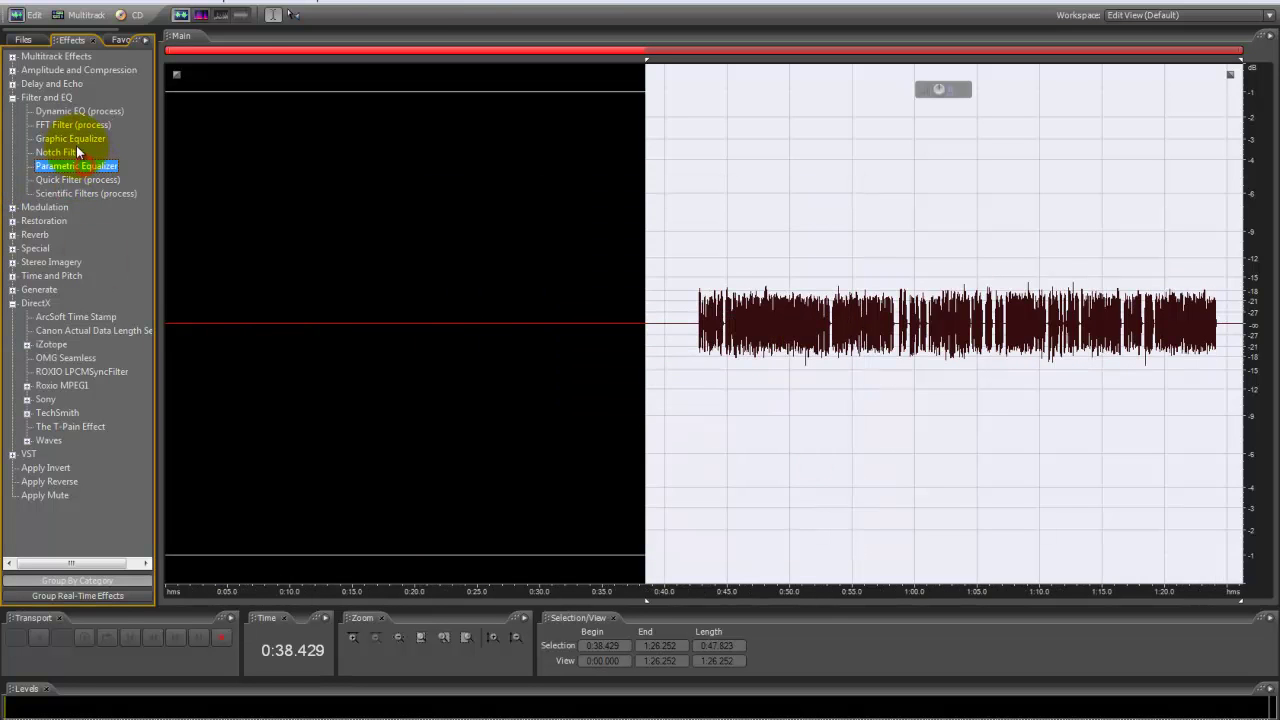
# Apply the Graphic Equalizer with the Lead Vocal - Presence and Clarity preset.
pyautogui.doubleClick(70, 139)
pyautogui.click(601, 216)
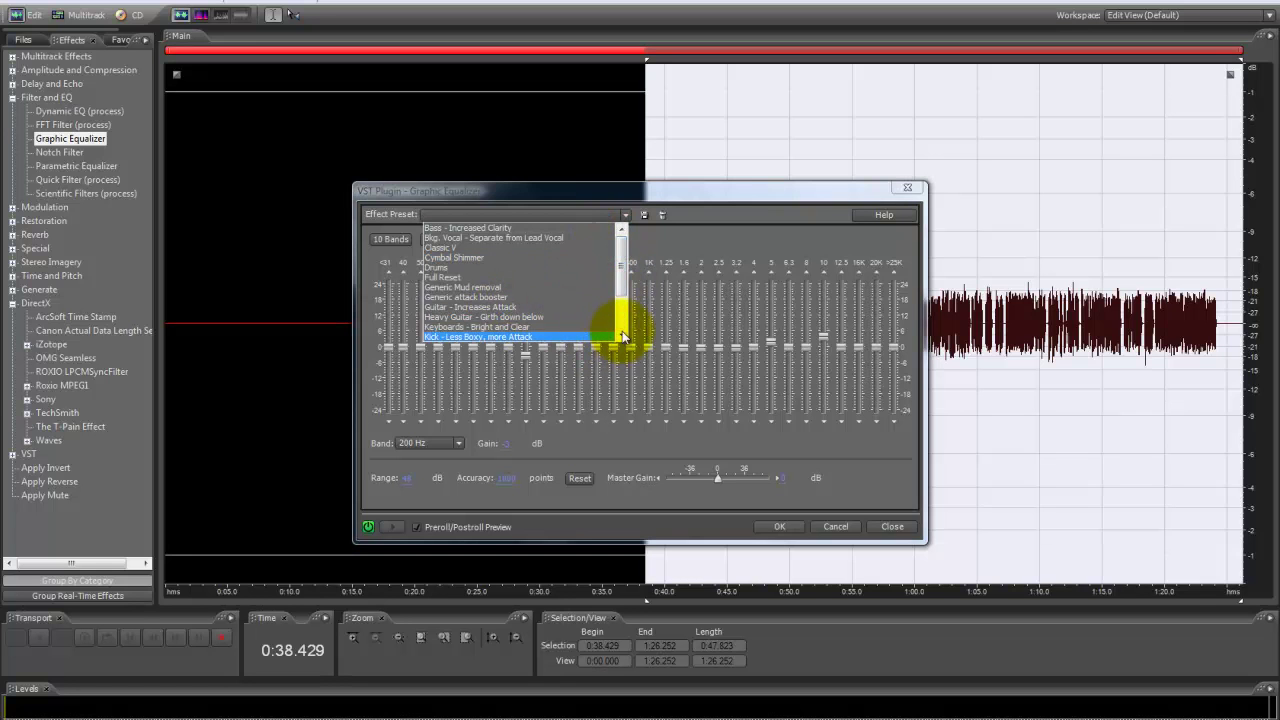
pyautogui.scroll(-2, 622, 337)
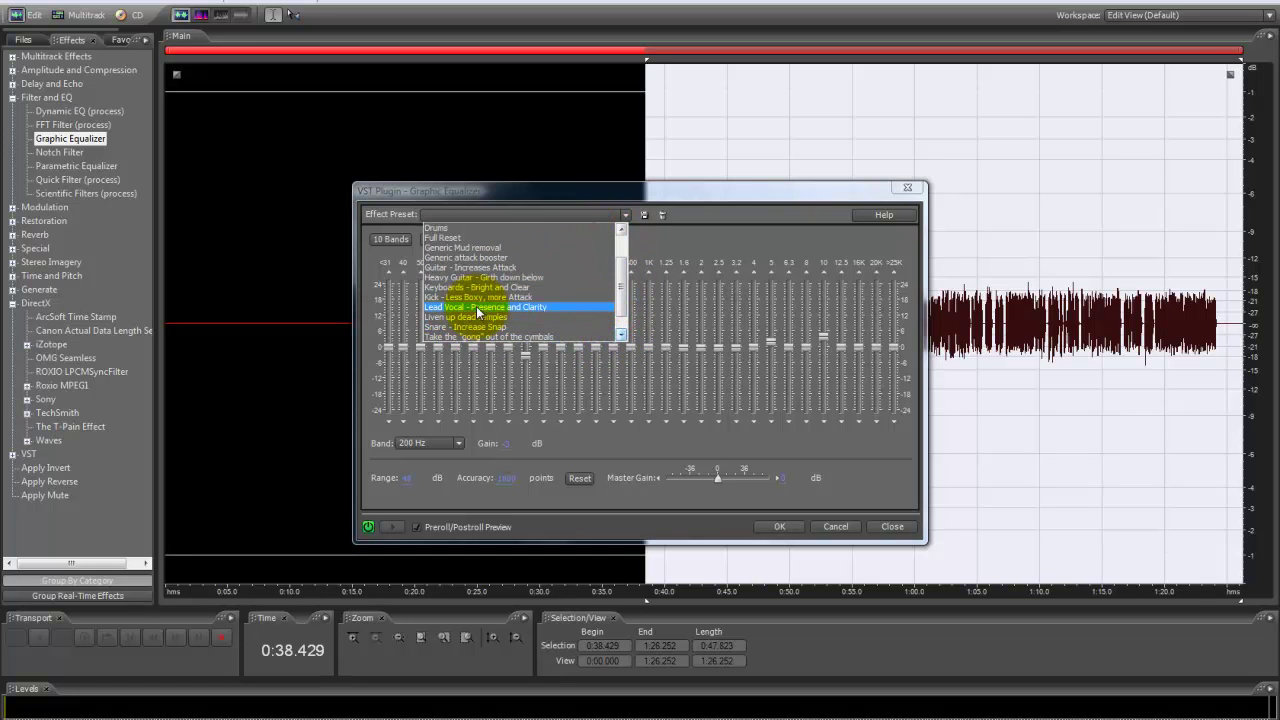
pyautogui.click(478, 308)
pyautogui.click(777, 526)
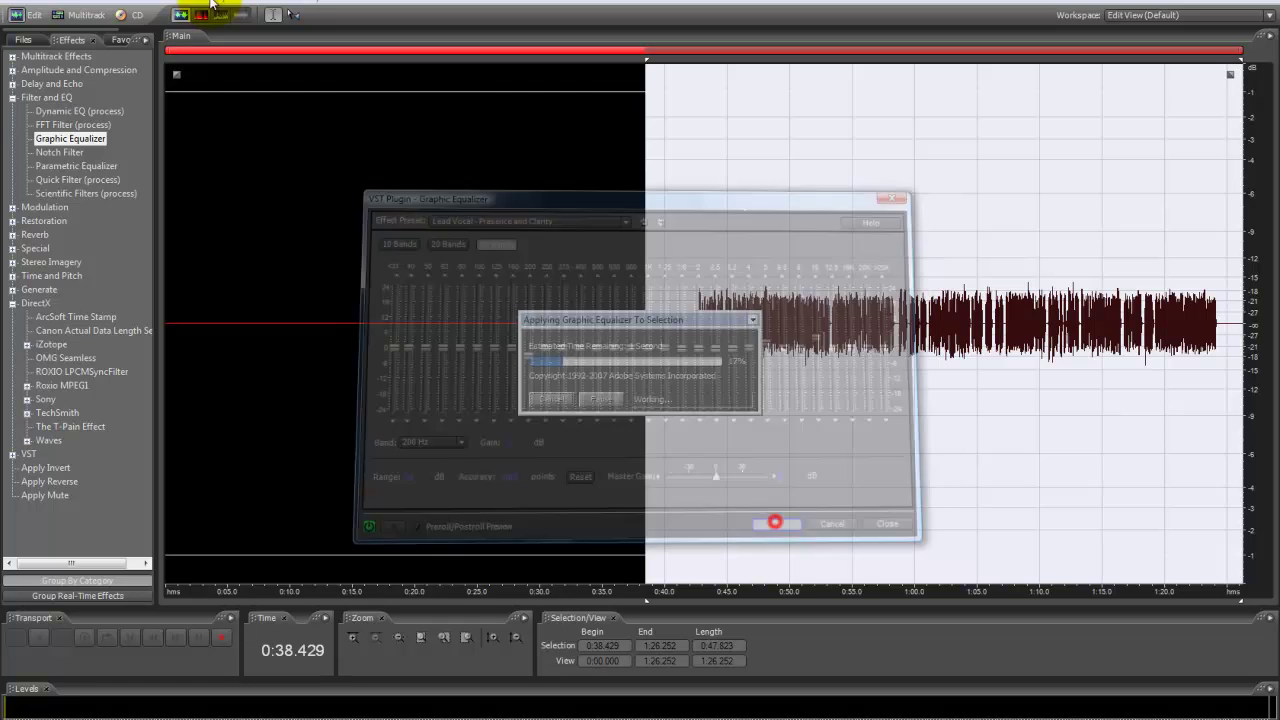
# Apply the Parametric Equalizer with the Generic Hi-Pass preset.
pyautogui.doubleClick(68, 167)
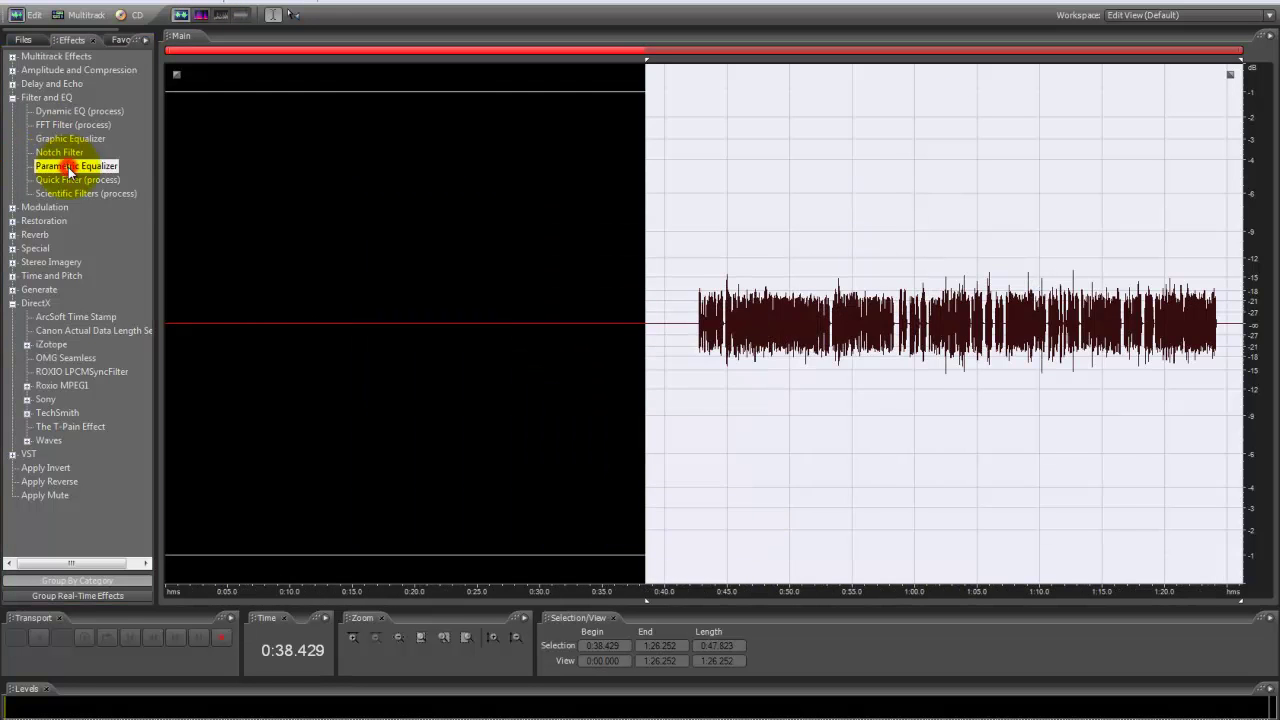
pyautogui.click(530, 190)
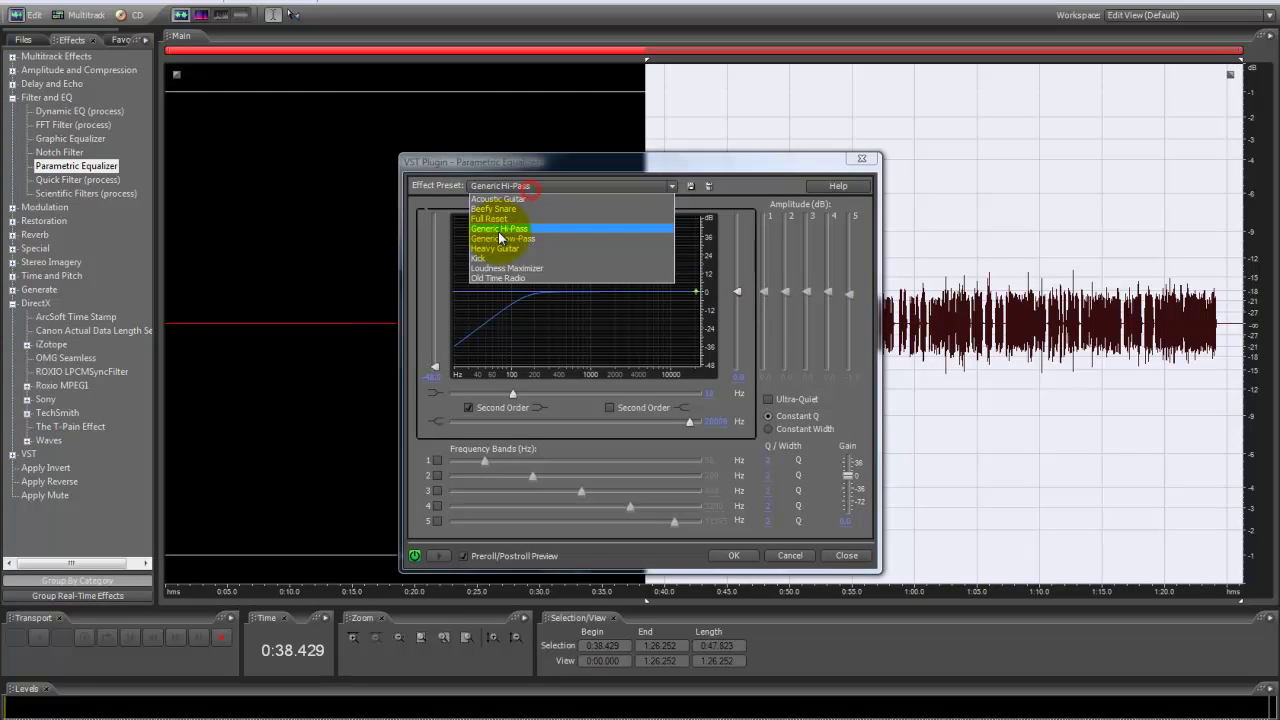
pyautogui.click(500, 238)
pyautogui.click(533, 190)
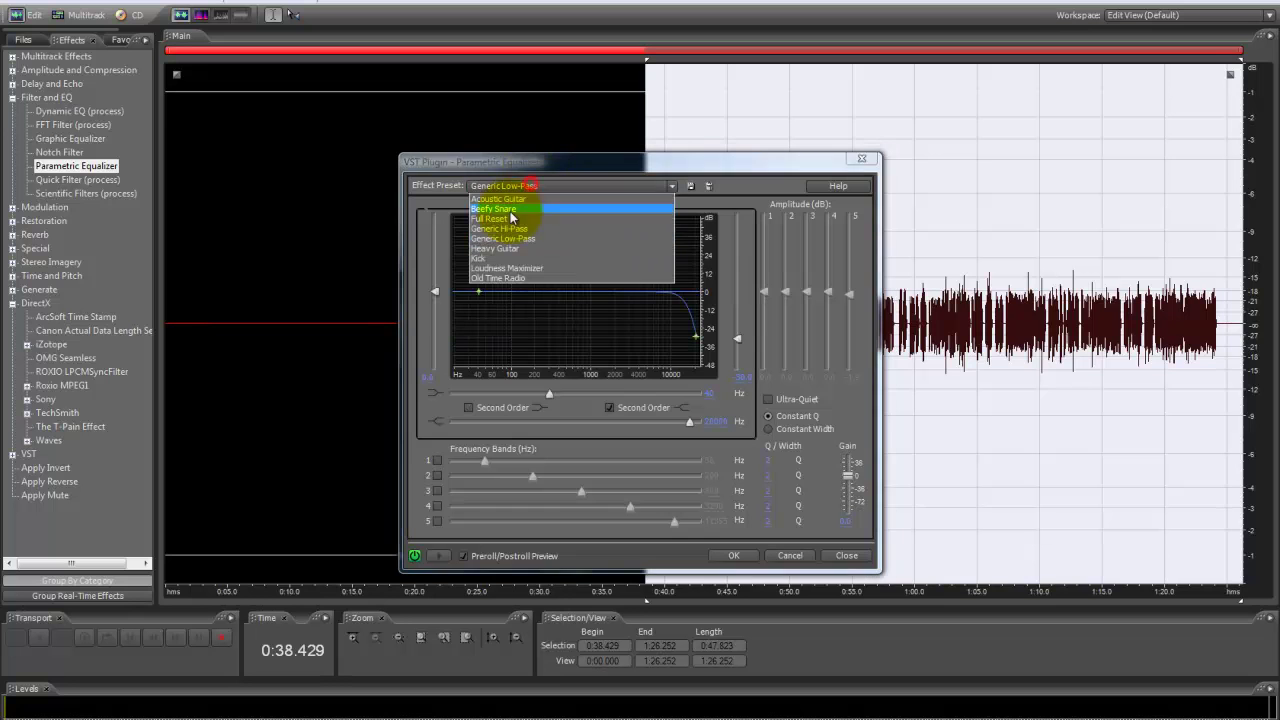
pyautogui.click(508, 229)
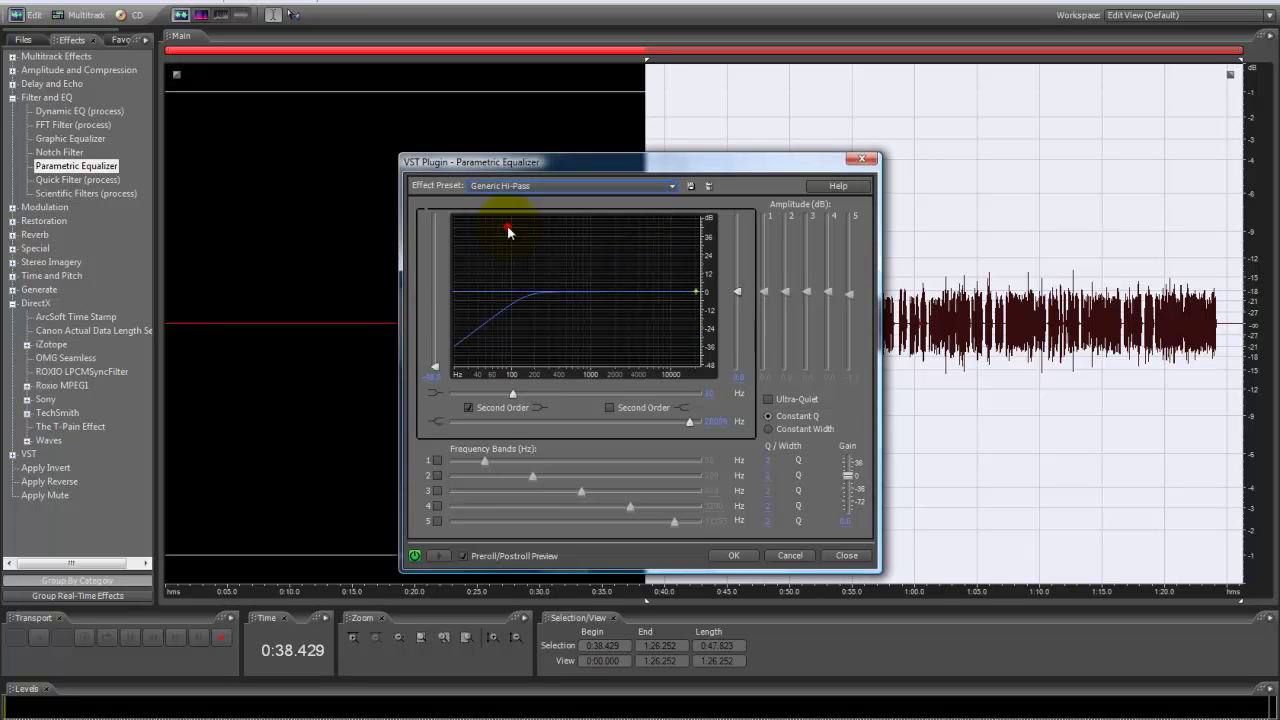
pyautogui.click(716, 554)
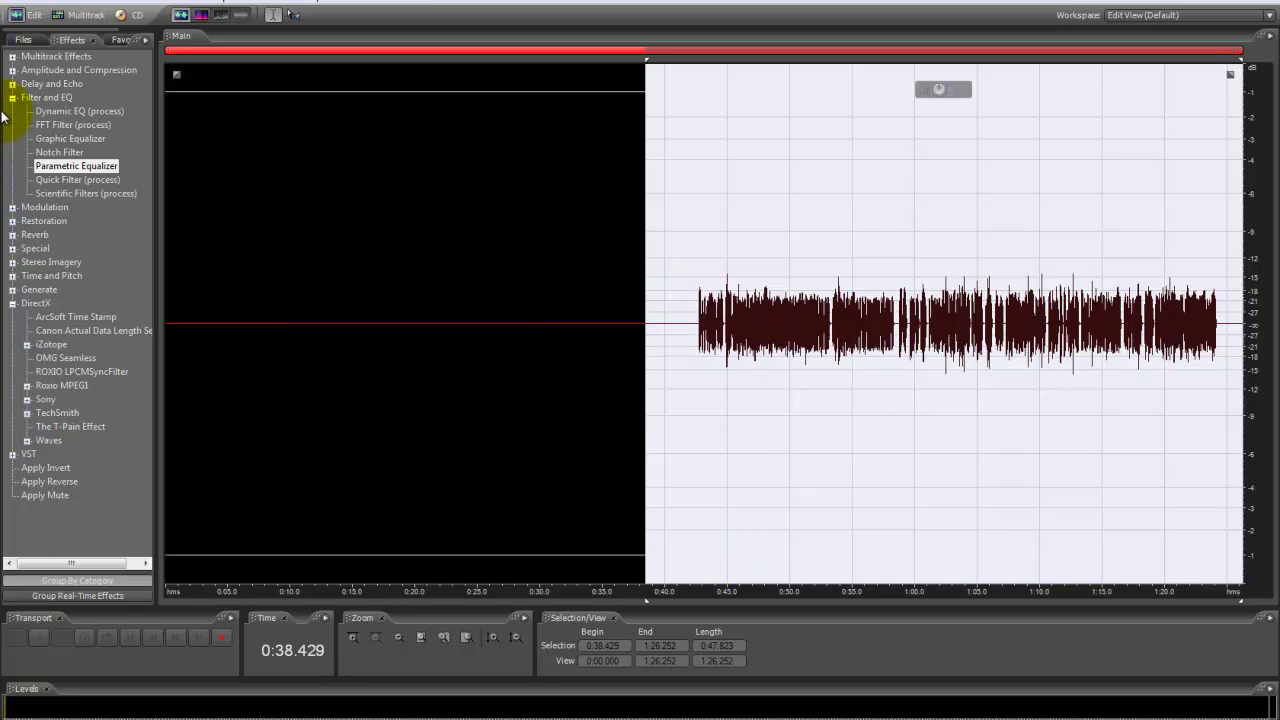
# Apply the Scientific Filters effect, then collapse groups to reach the Reverb category.
pyautogui.doubleClick(72, 193)
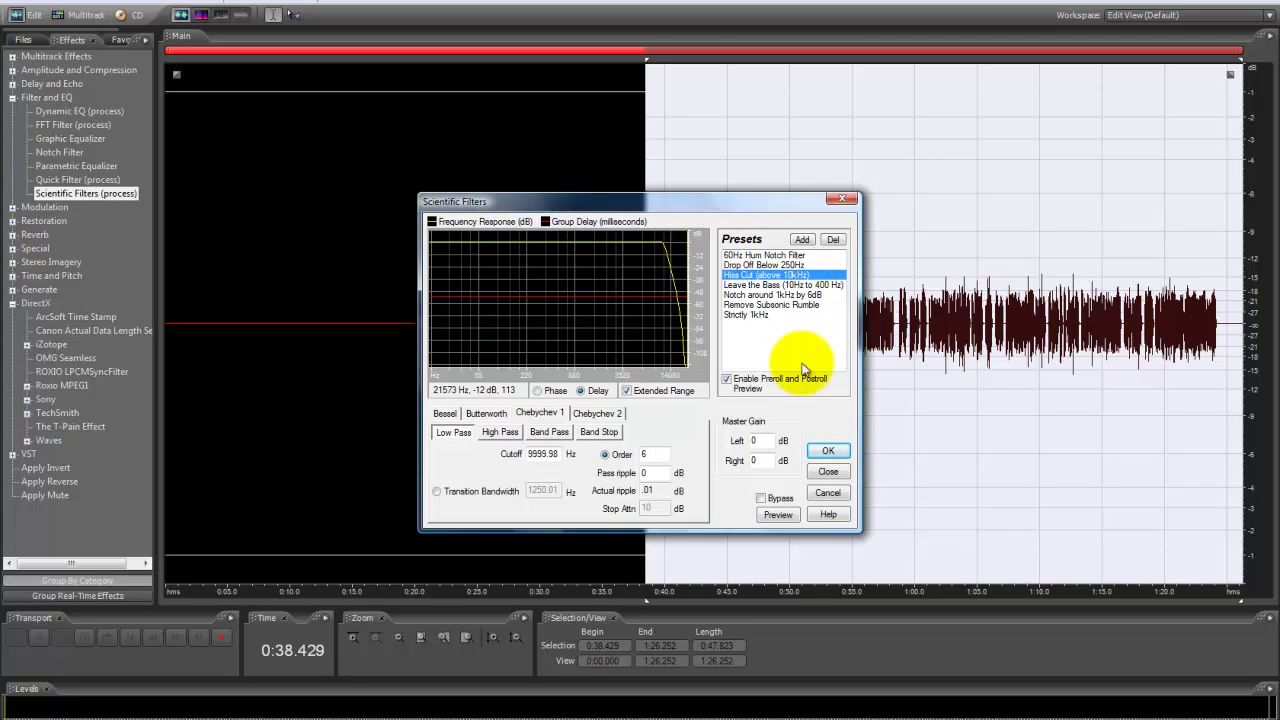
pyautogui.click(828, 450)
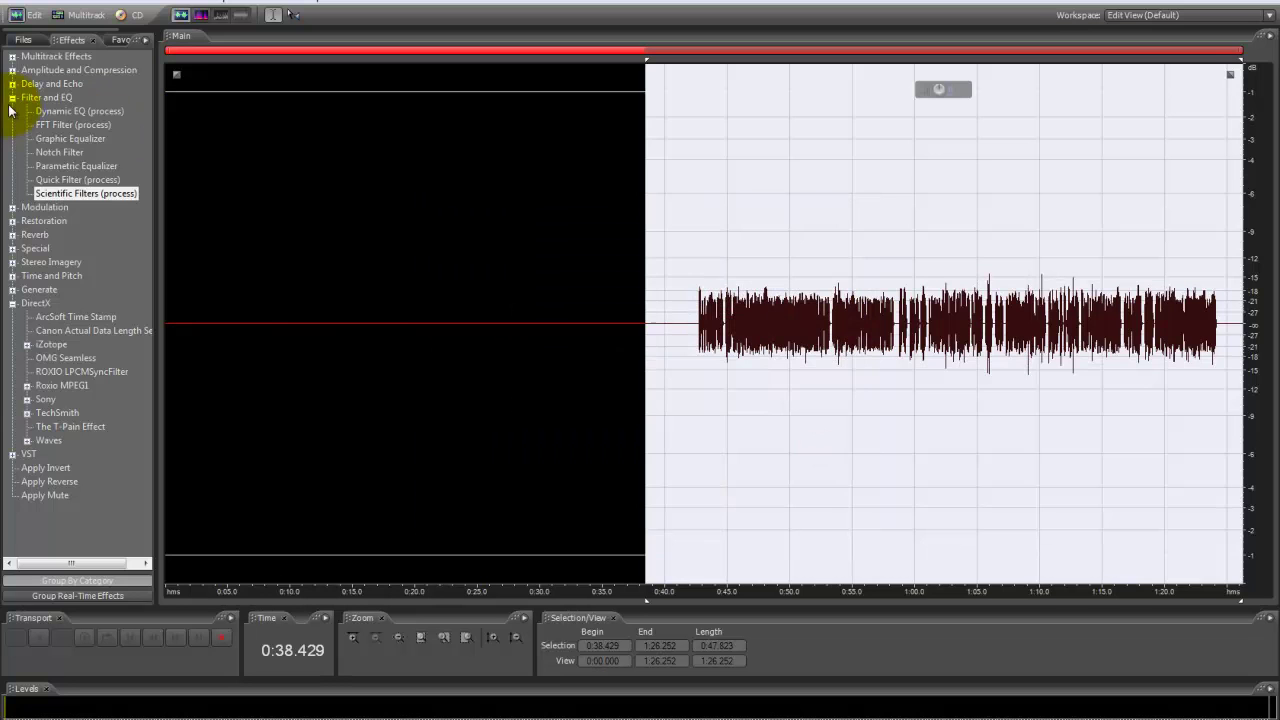
pyautogui.click(12, 97)
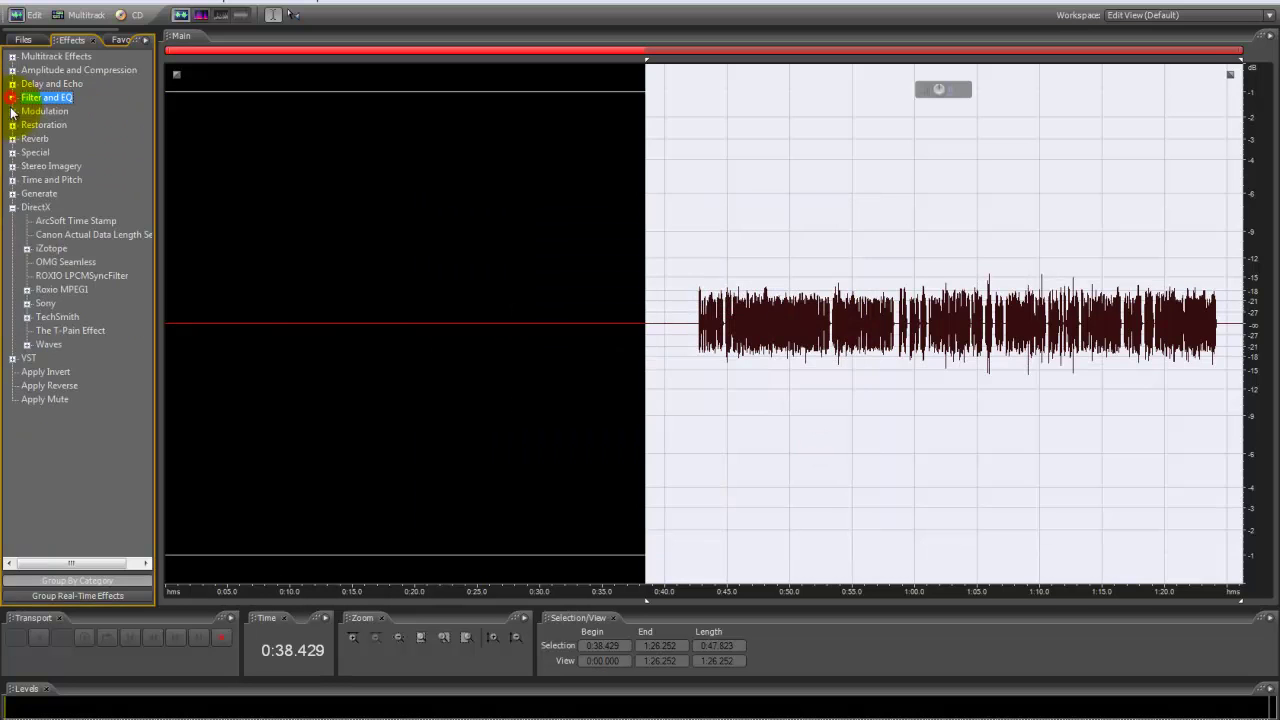
pyautogui.click(12, 208)
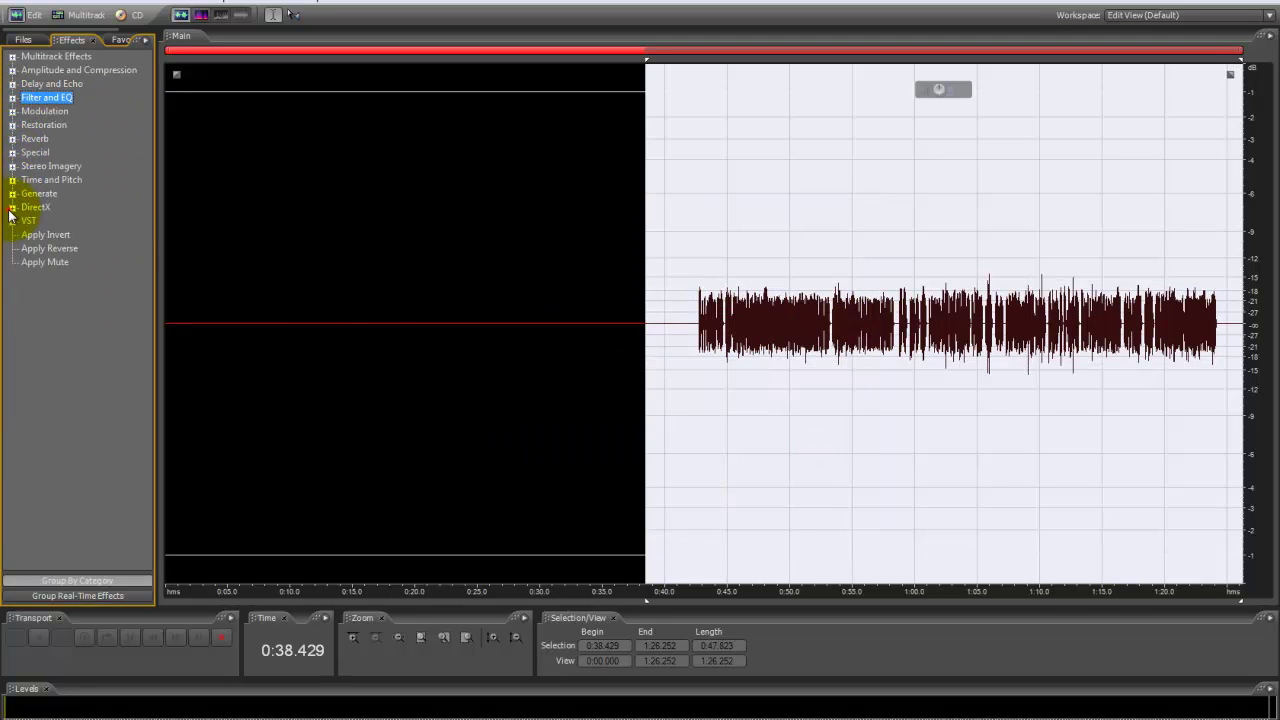
pyautogui.click(12, 151)
pyautogui.click(12, 151)
pyautogui.click(12, 139)
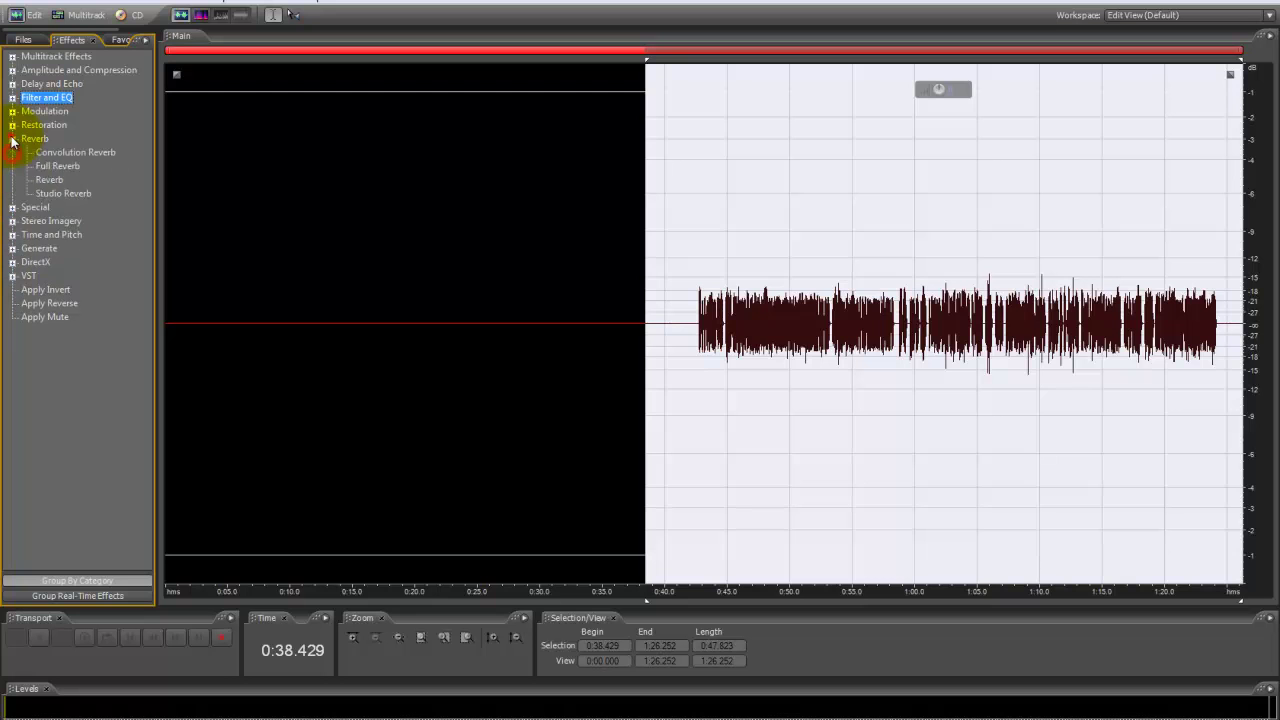
# Apply Studio Reverb with the Mastering Reverb preset.
pyautogui.doubleClick(60, 193)
pyautogui.click(614, 205)
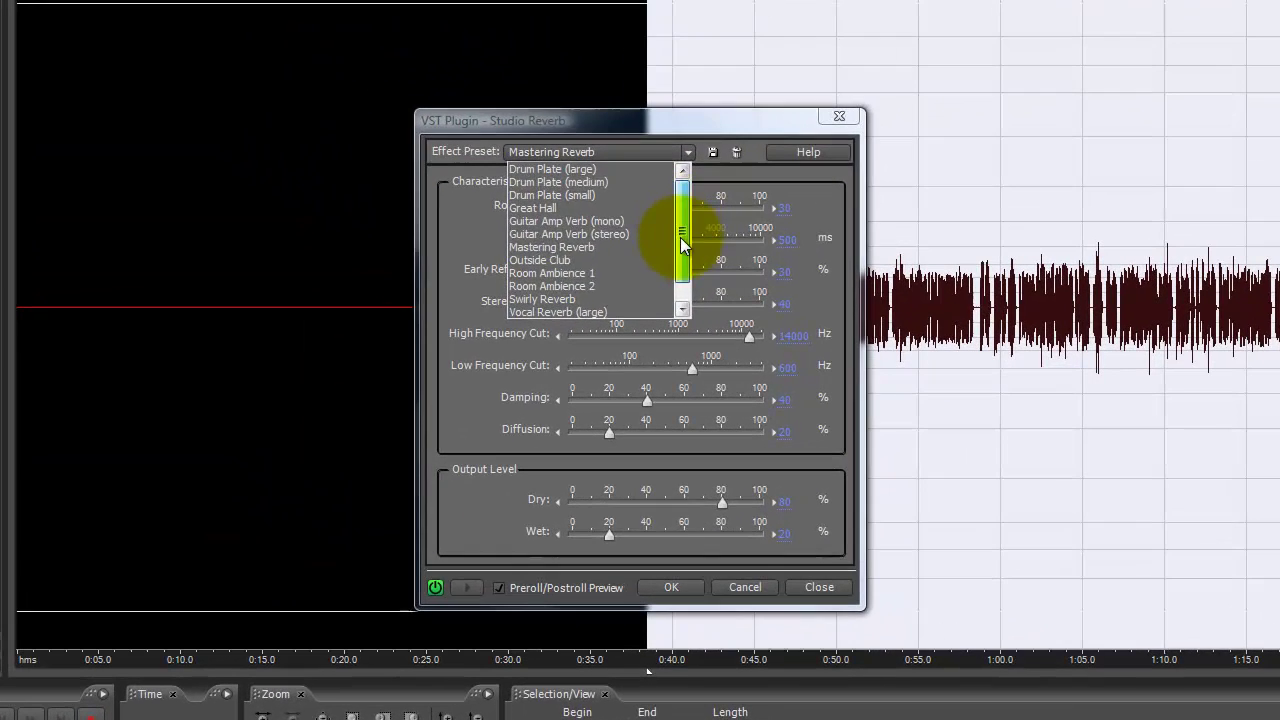
pyautogui.click(567, 223)
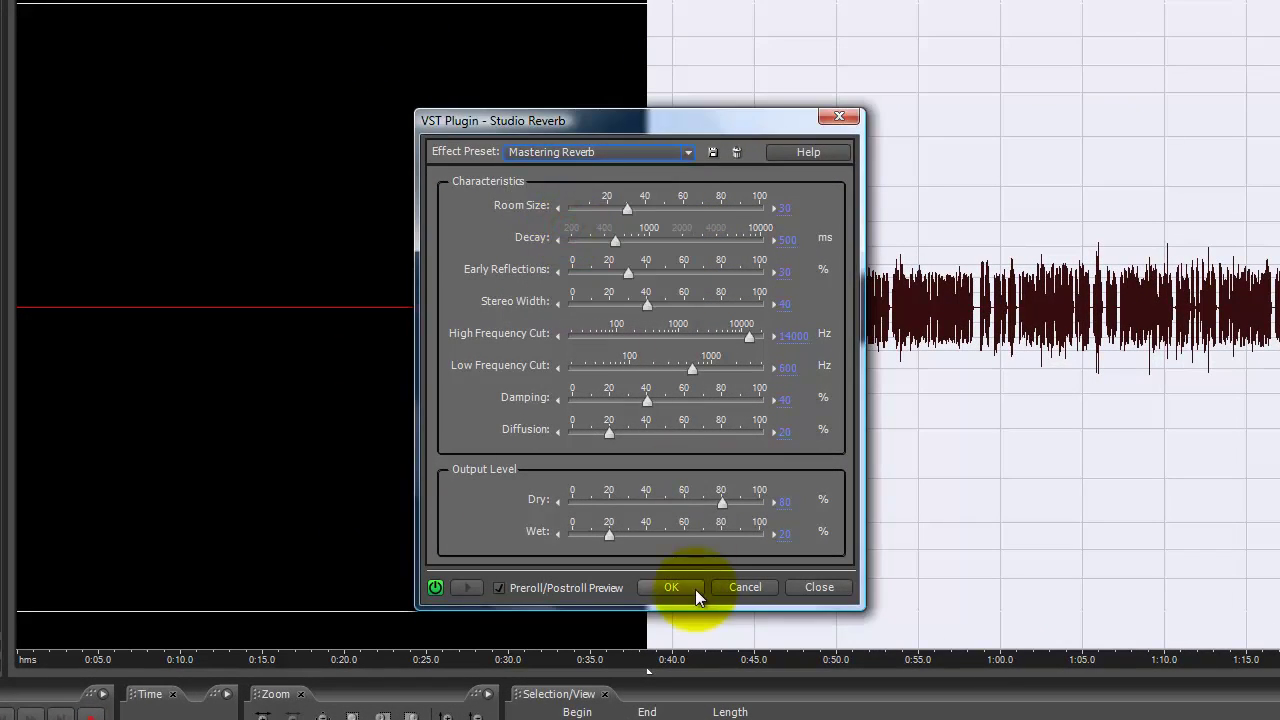
pyautogui.click(695, 588)
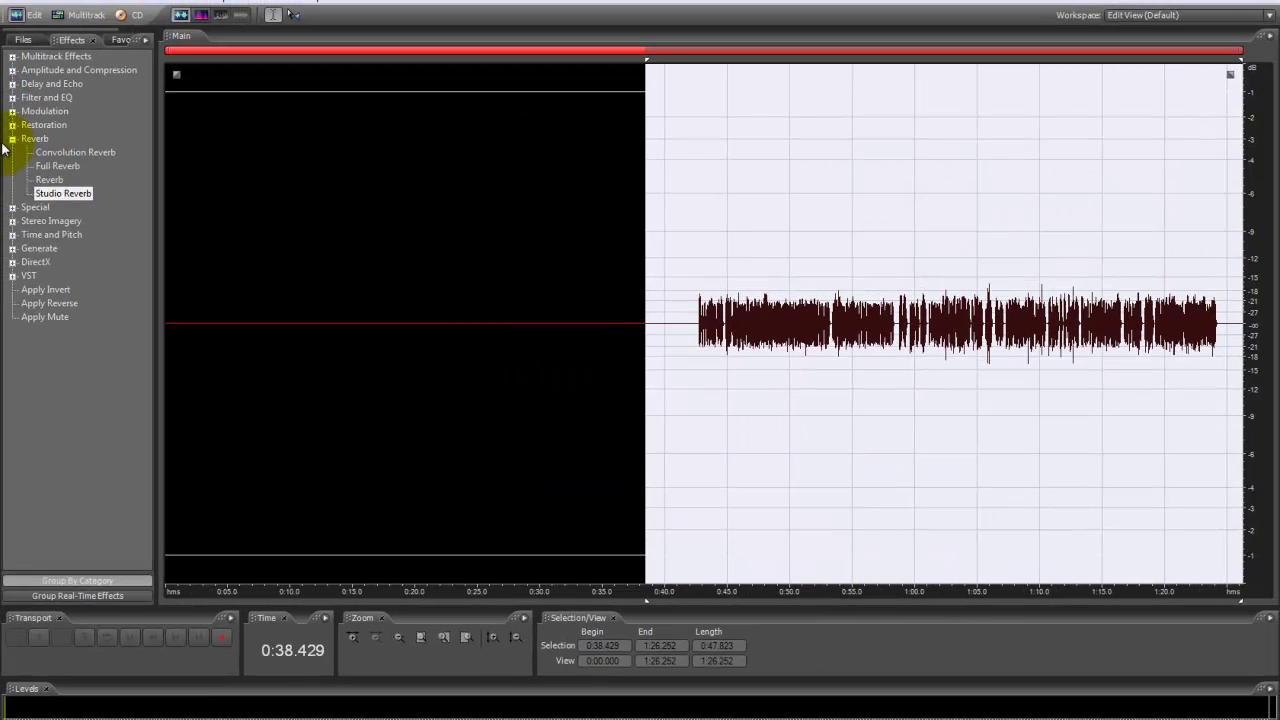
# Apply Mastering with Subtle Clarity, peak EQ at 2756 Hz +3.6 dB and adjusted reverb amount.
pyautogui.click(13, 139)
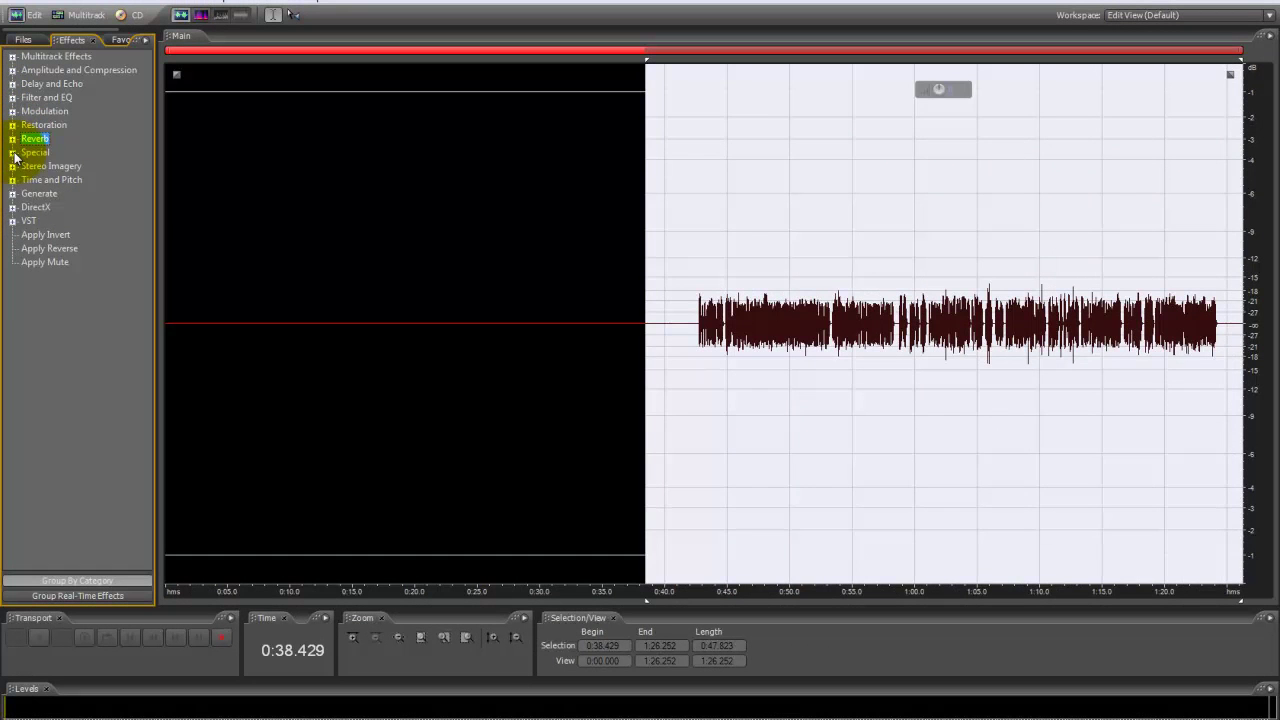
pyautogui.click(12, 152)
pyautogui.doubleClick(62, 206)
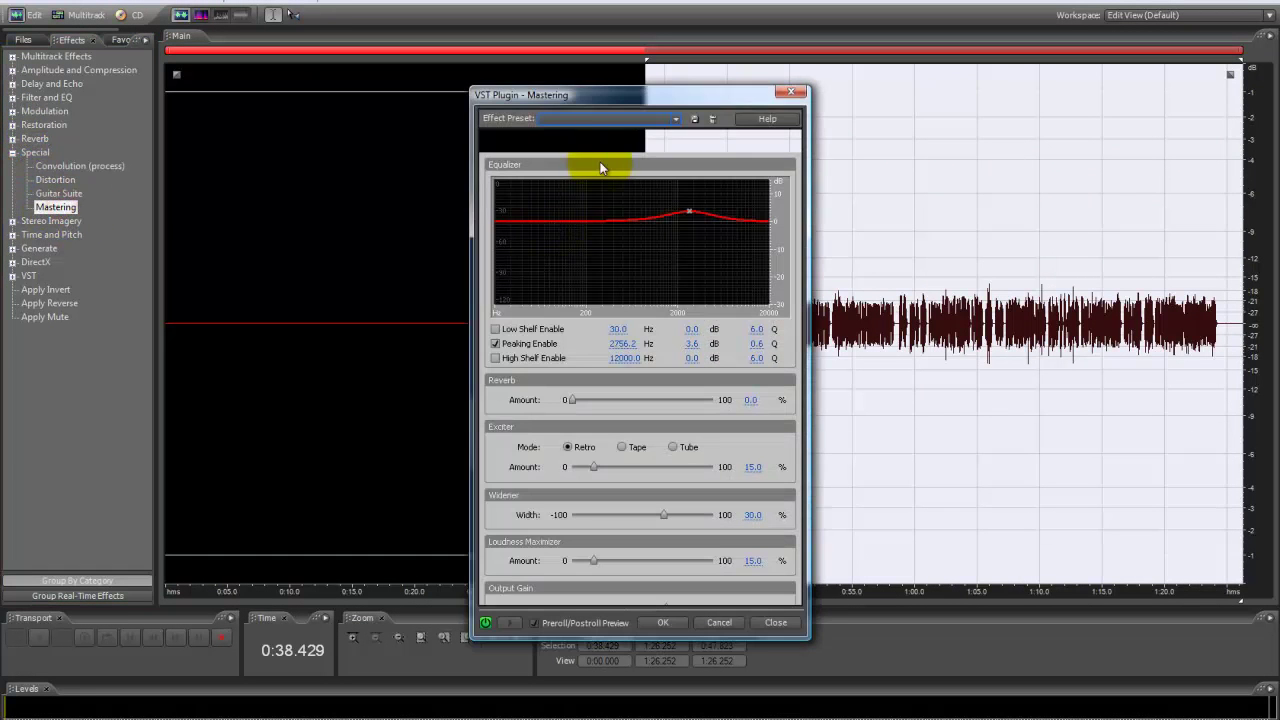
pyautogui.click(574, 119)
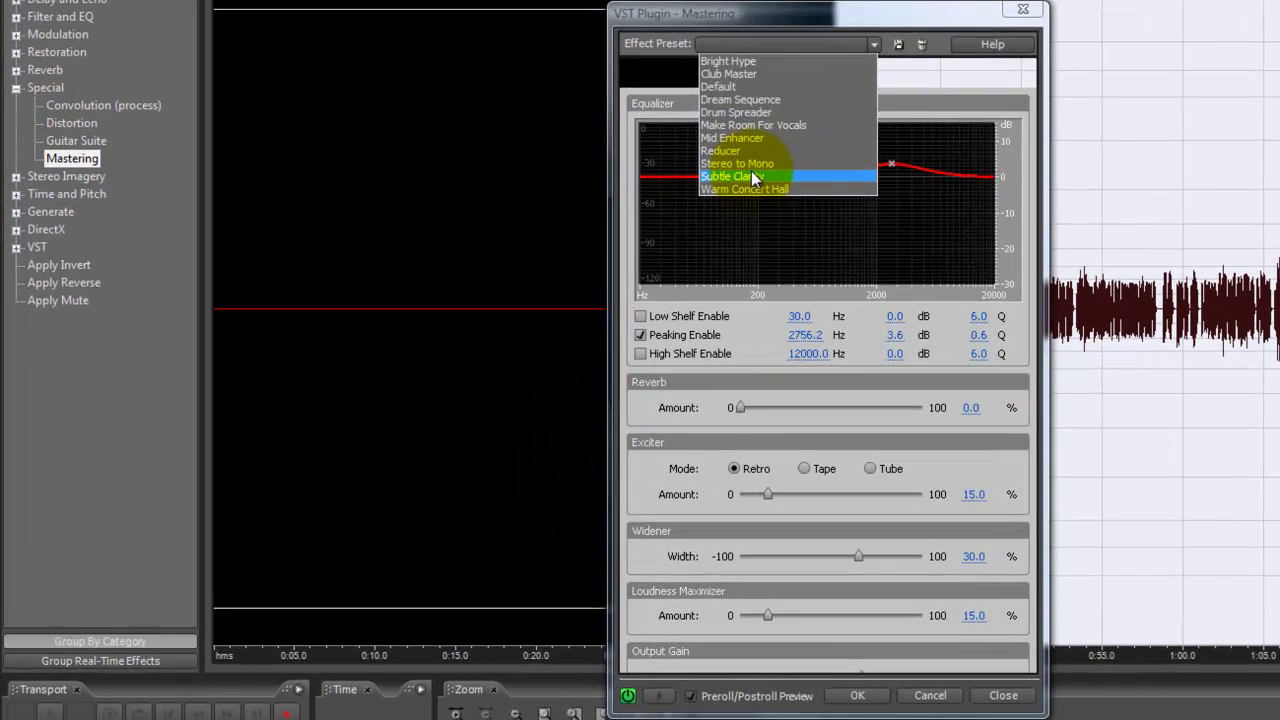
pyautogui.click(566, 220)
pyautogui.moveTo(873, 175); pyautogui.dragTo(891, 160)
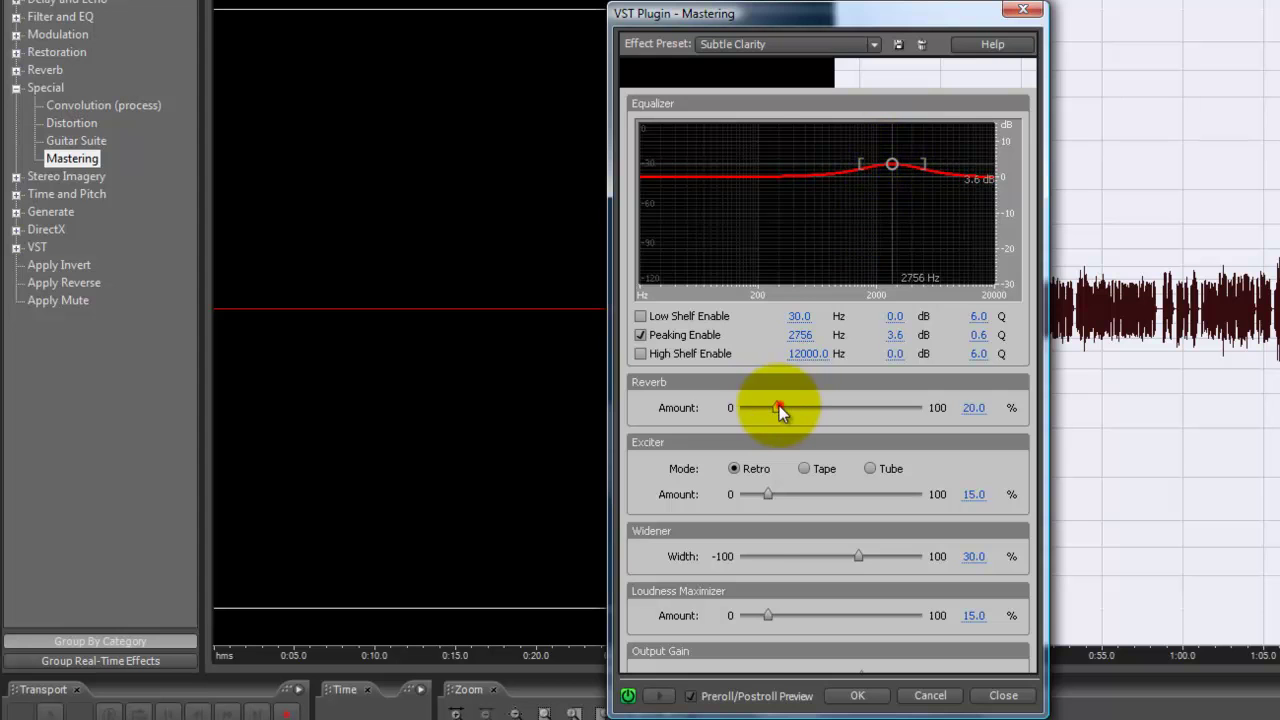
pyautogui.moveTo(781, 412); pyautogui.dragTo(730, 420)
pyautogui.click(857, 695)
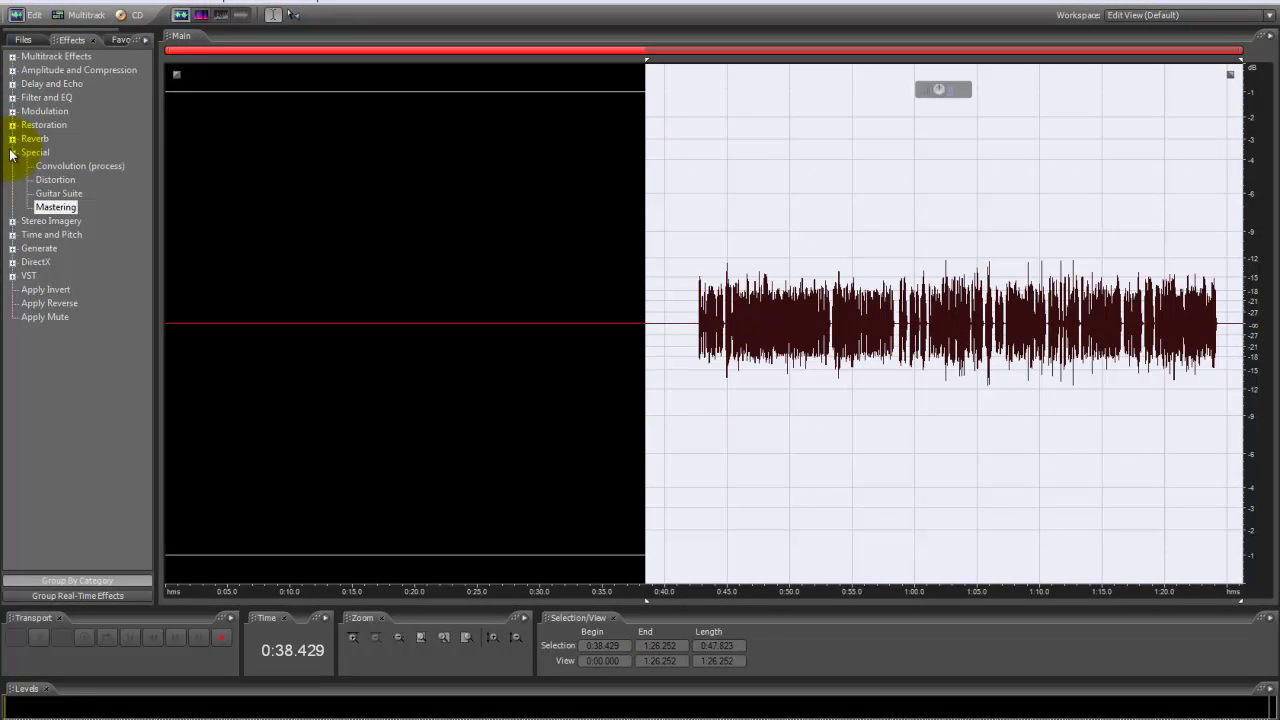
# Apply the iZotope Ozone 4 plug-in to the selection.
pyautogui.click(12, 152)
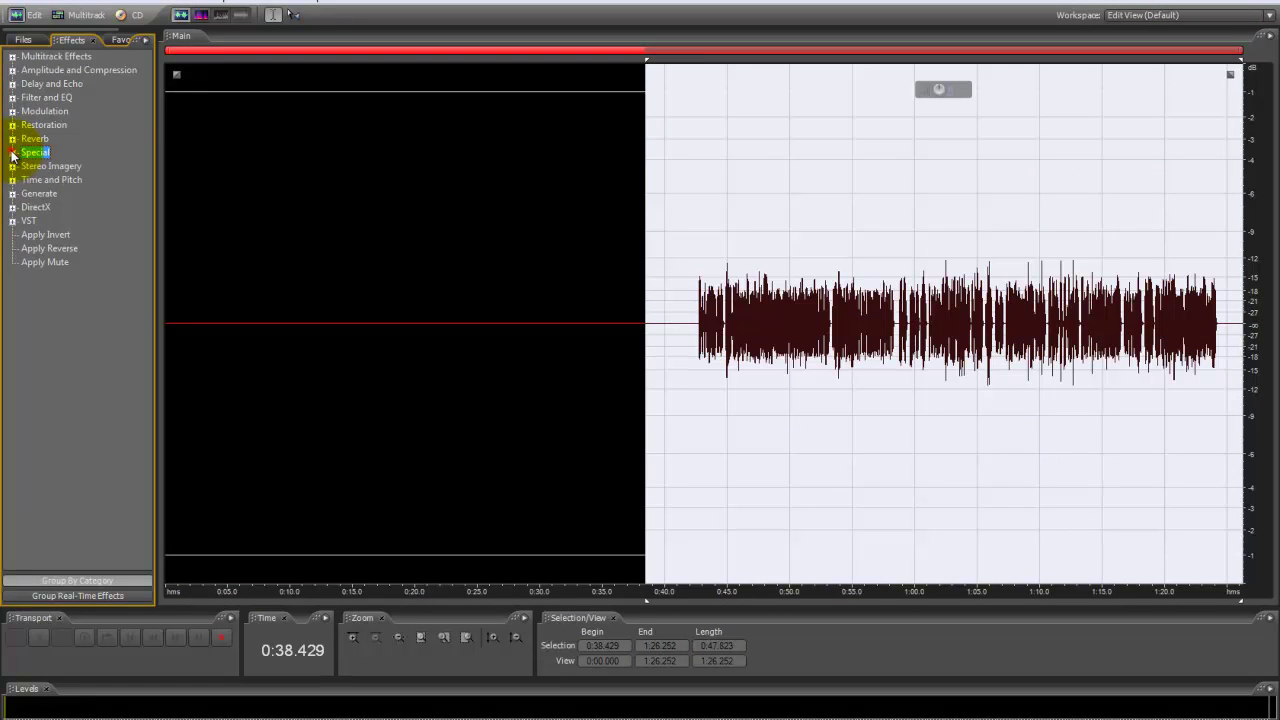
pyautogui.click(12, 207)
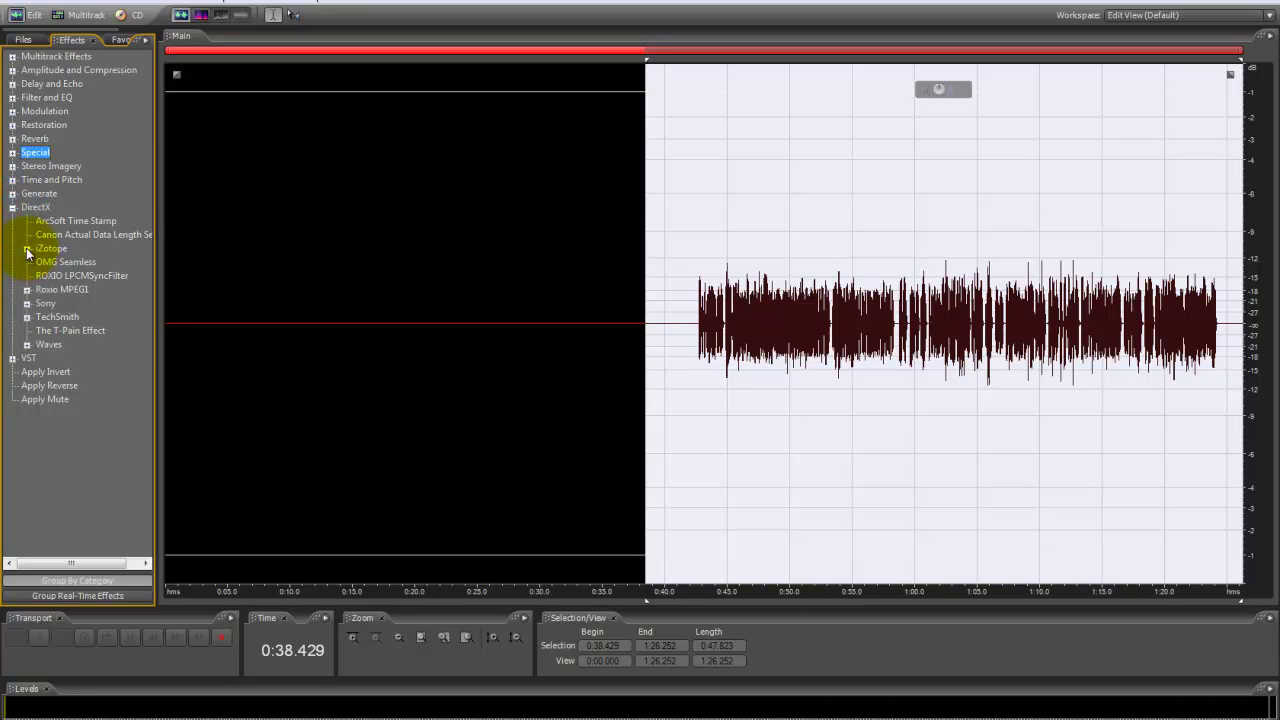
pyautogui.click(27, 248)
pyautogui.doubleClick(58, 289)
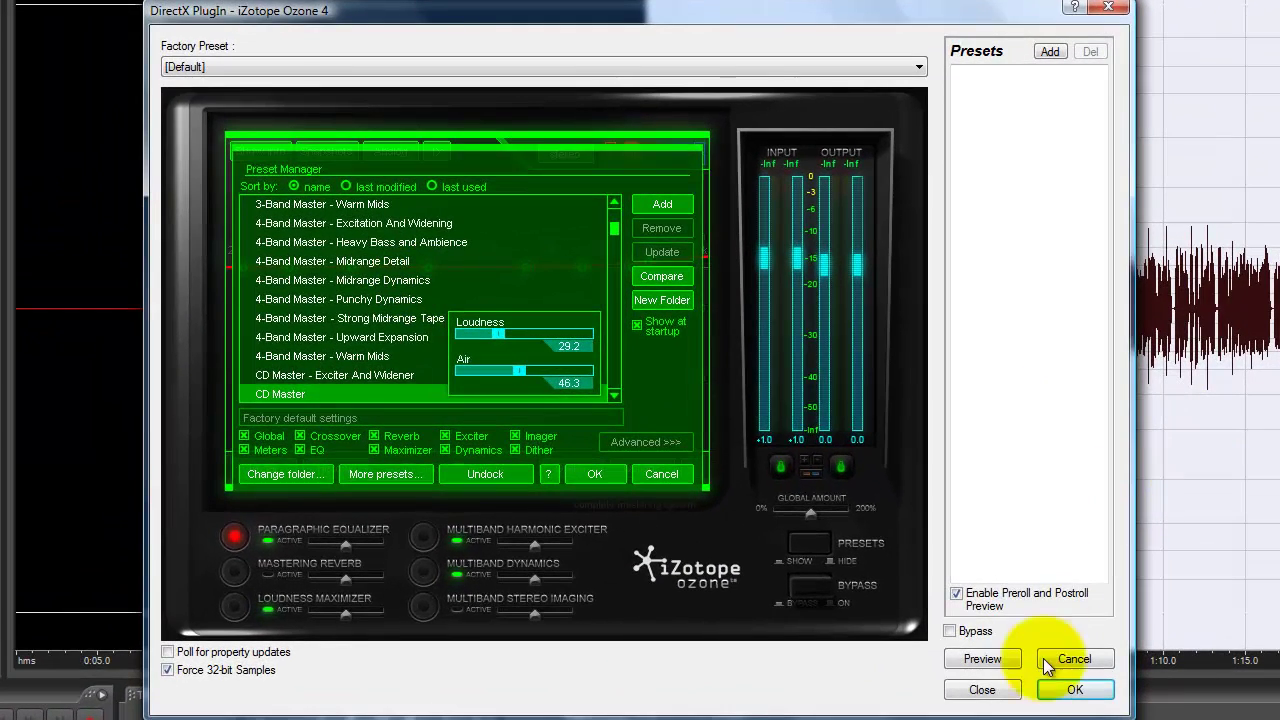
pyautogui.click(975, 616)
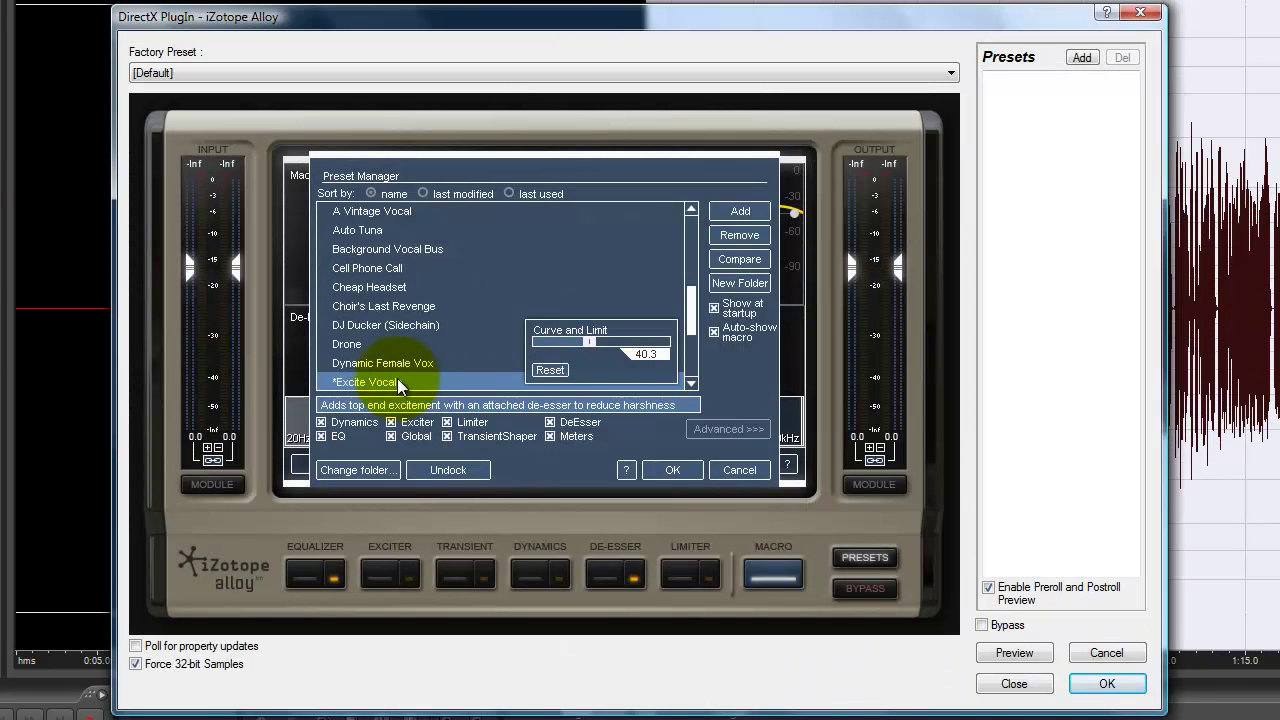
# Apply iZotope Alloy's Excite Vocals preset with Curve and Limit raised to 40.3.
pyautogui.click(397, 380)
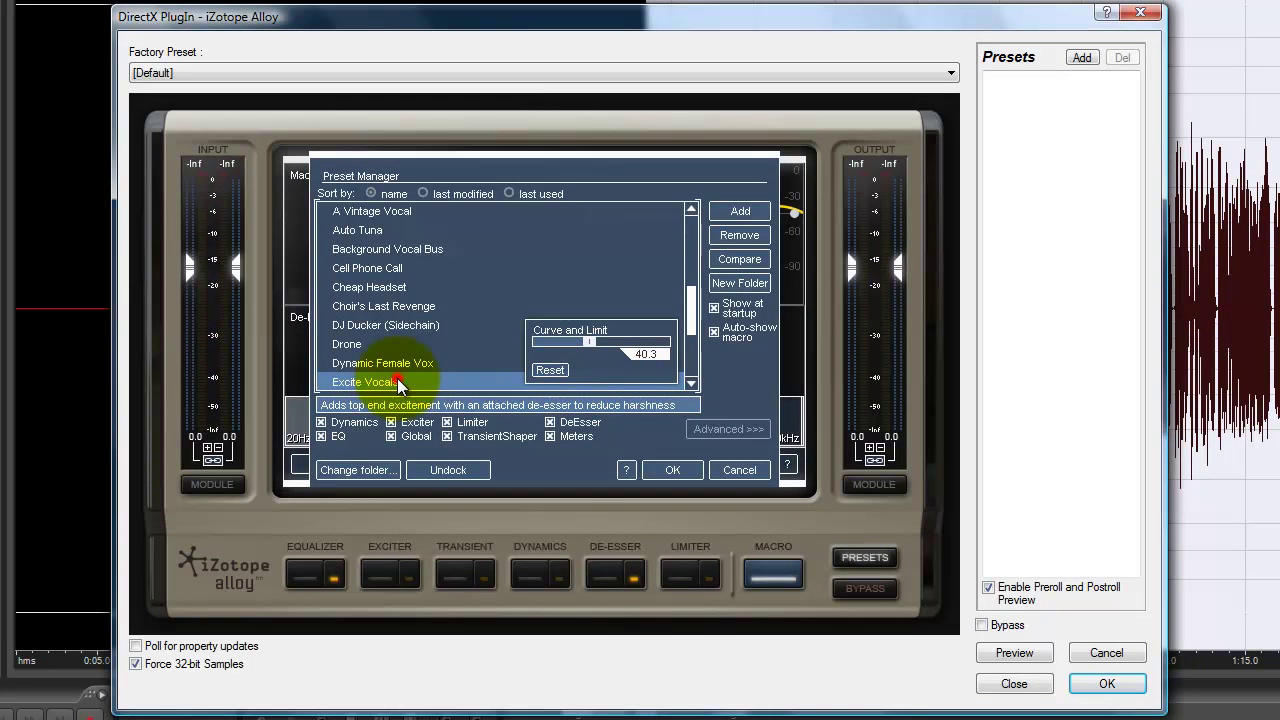
pyautogui.moveTo(589, 339); pyautogui.dragTo(590, 343)
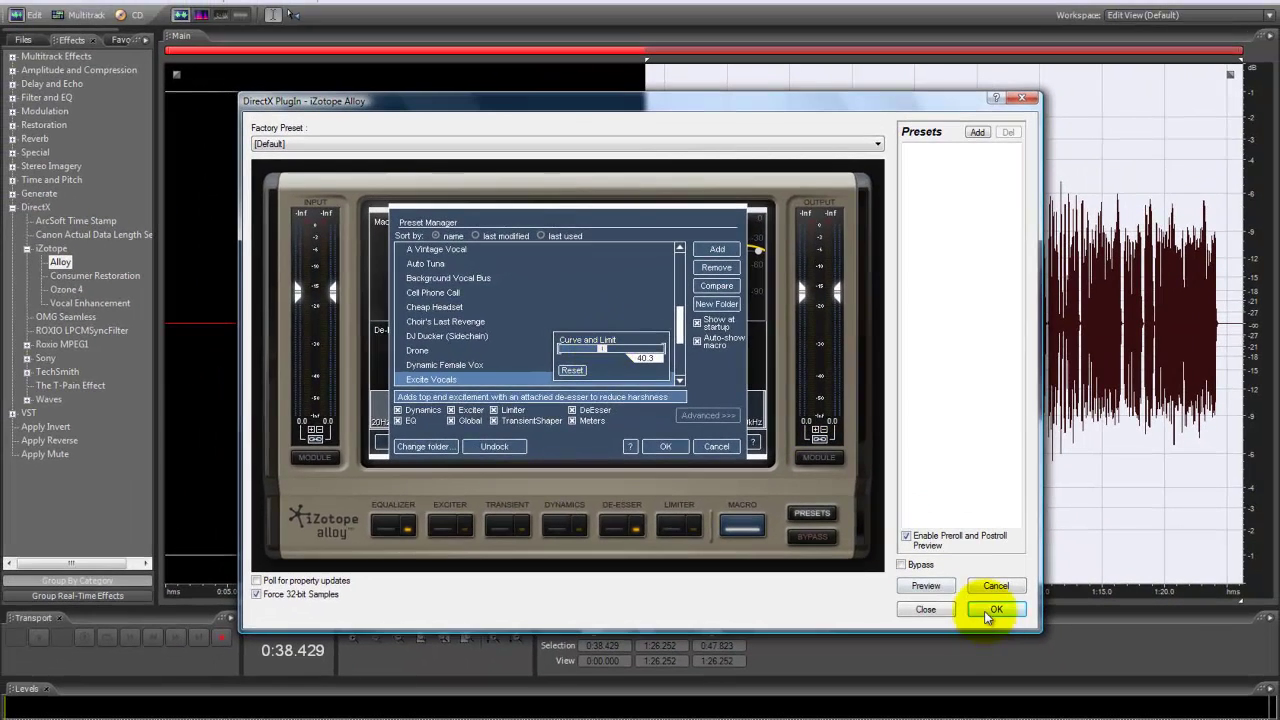
pyautogui.click(984, 611)
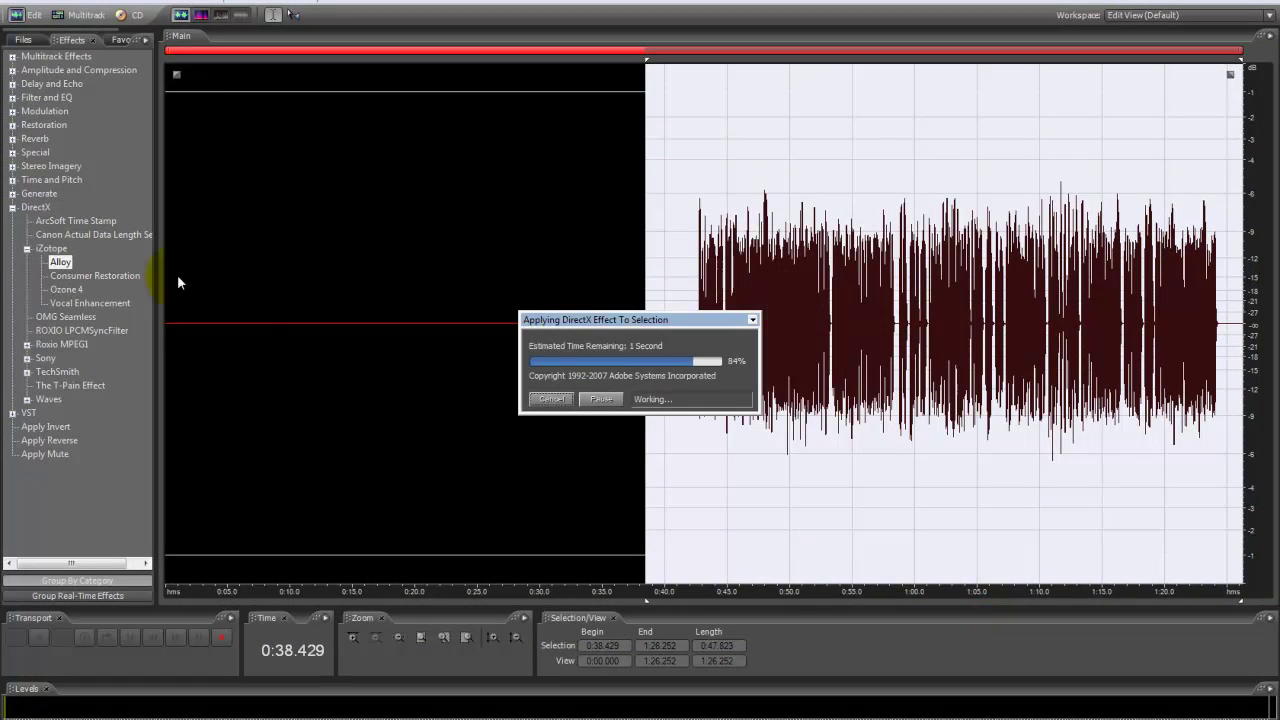
# Browse the DirectX Waves plug-ins, then collapse the iZotope, Waves and DirectX groups.
pyautogui.click(27, 249)
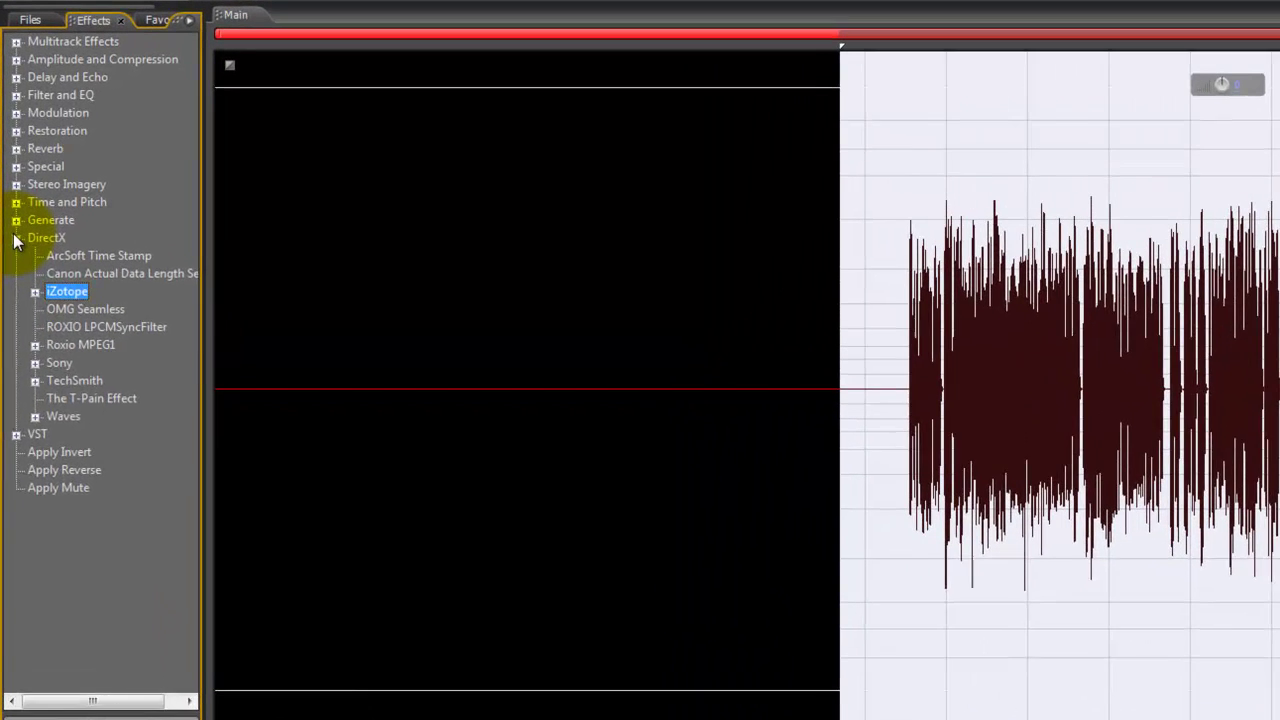
pyautogui.click(15, 239)
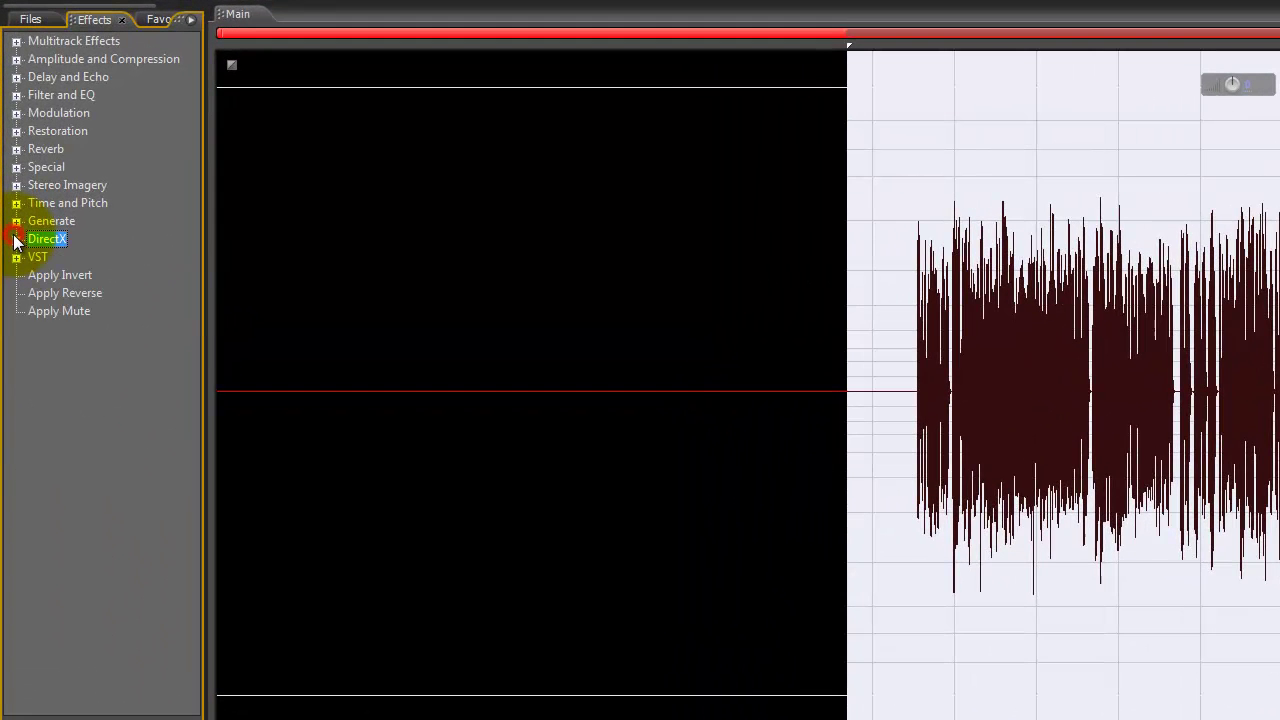
pyautogui.click(15, 239)
pyautogui.click(35, 419)
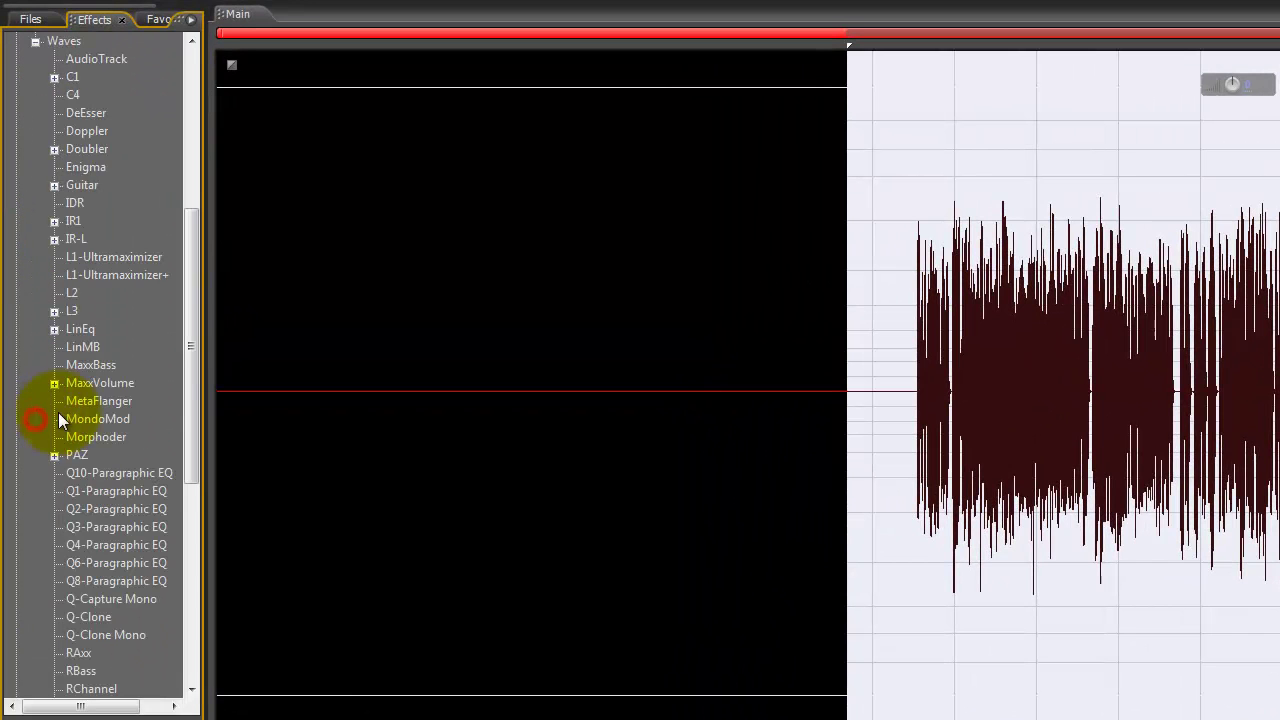
pyautogui.moveTo(187, 380); pyautogui.dragTo(185, 225)
pyautogui.click(32, 221)
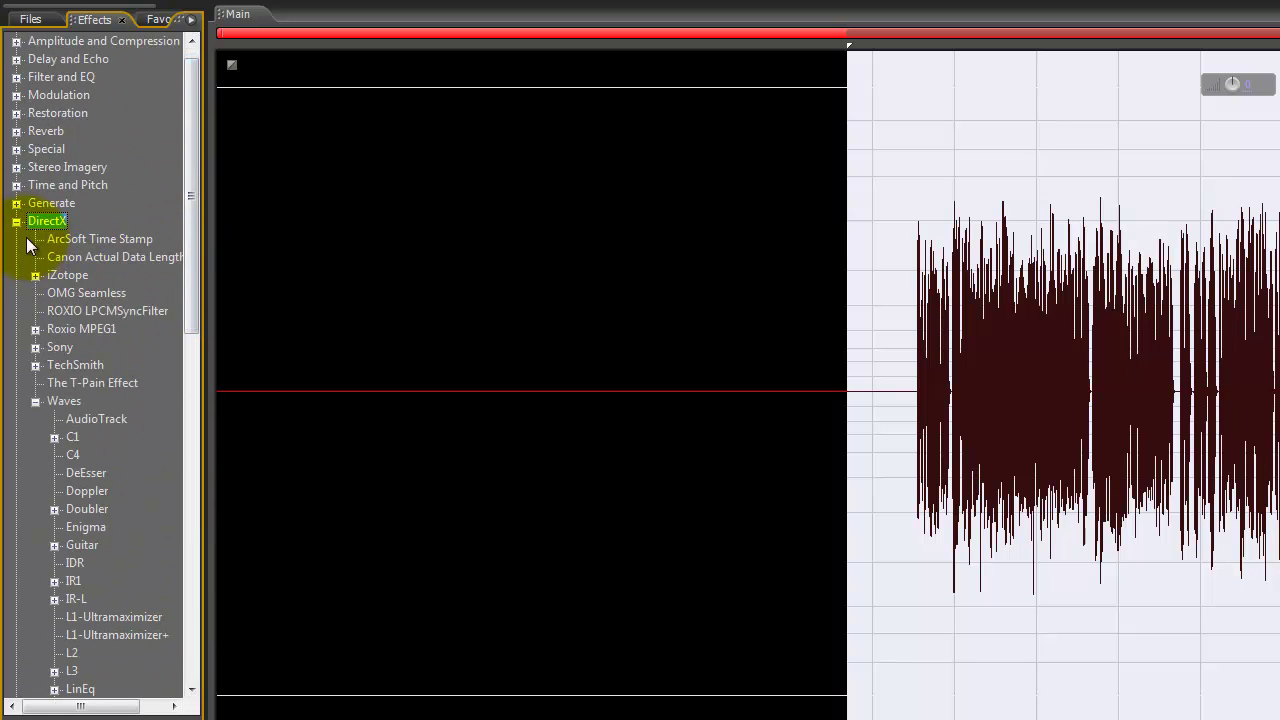
pyautogui.click(16, 221)
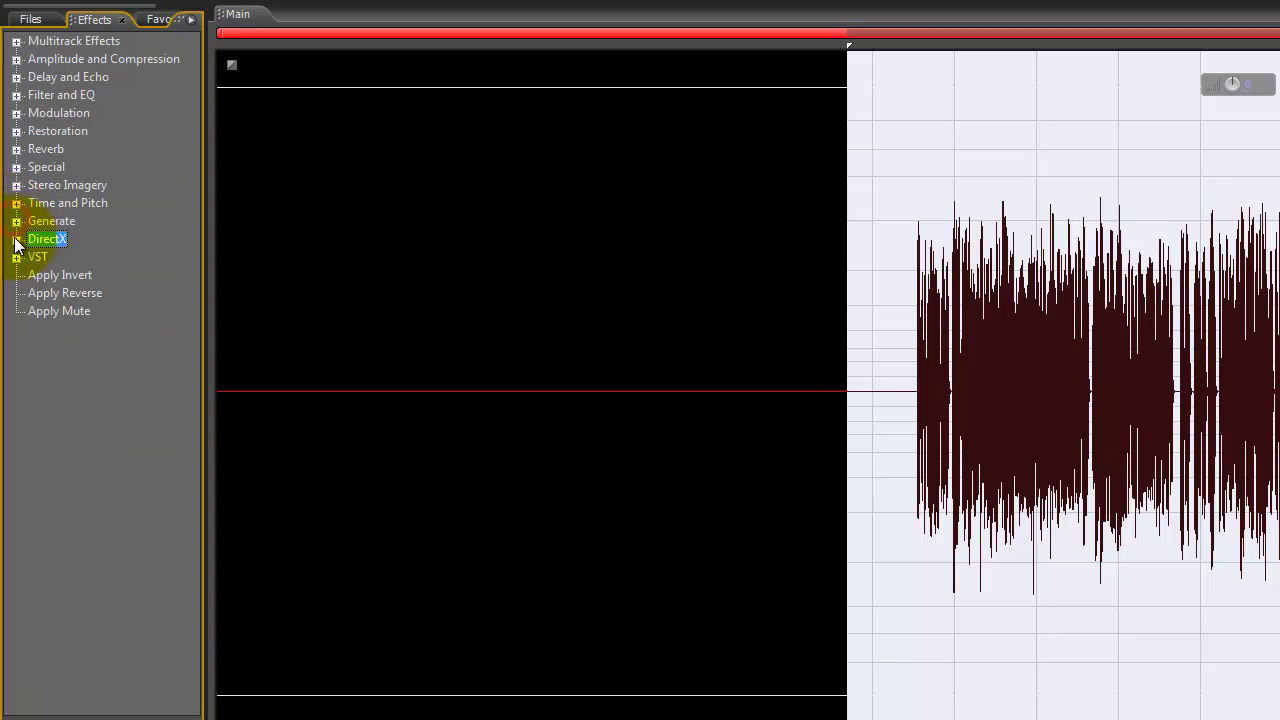
pyautogui.click(16, 243)
pyautogui.click(35, 222)
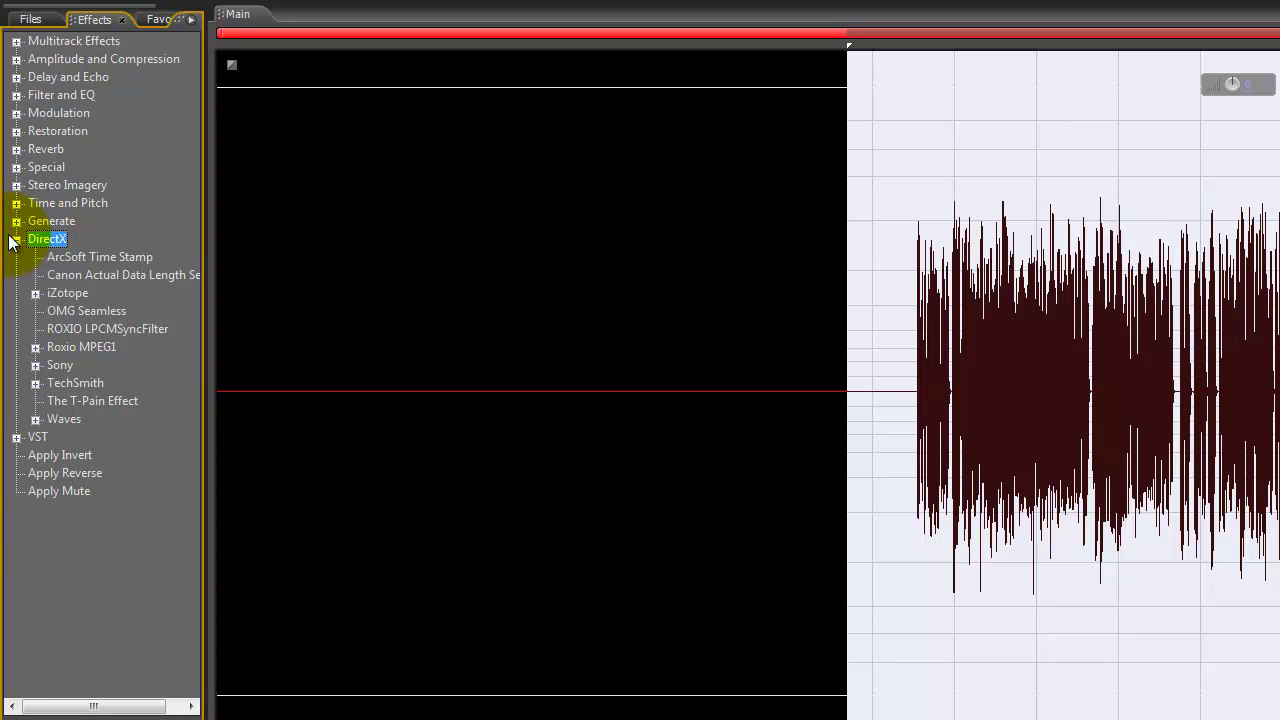
pyautogui.click(16, 240)
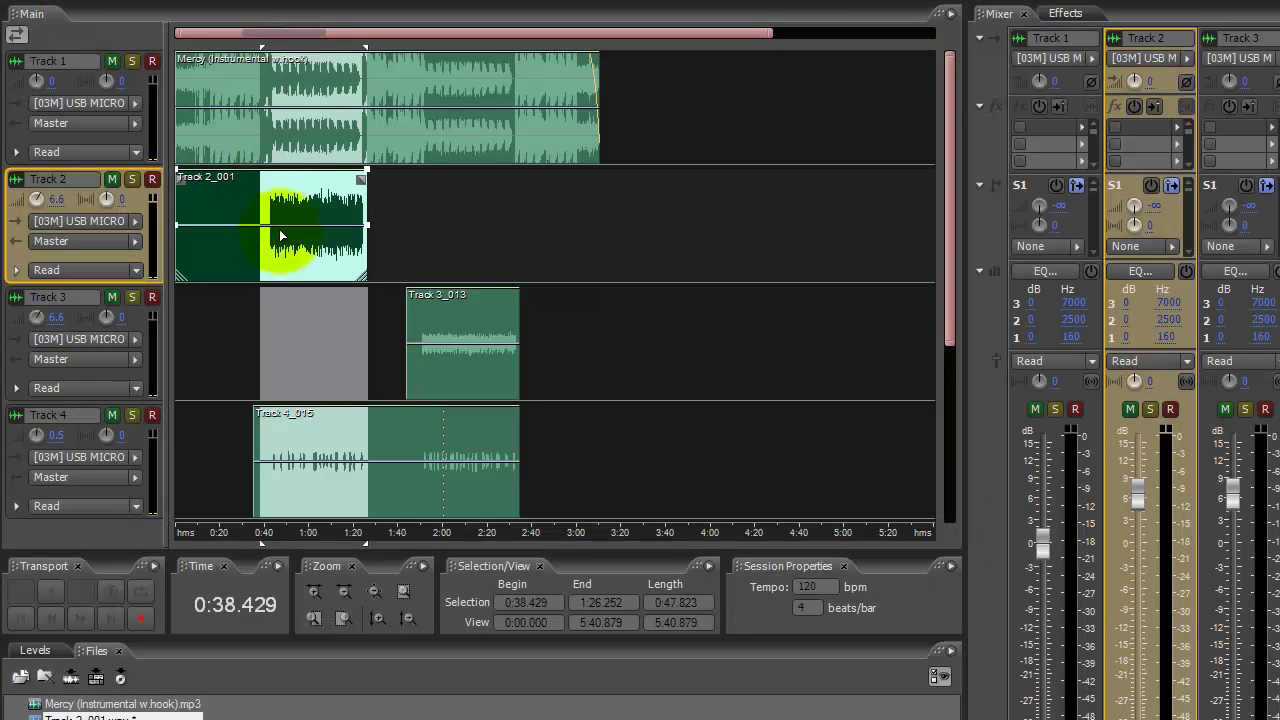
# Set the playhead to 0:40 on Track 2, enable and bypass its EQ, then close the EQ window.
pyautogui.click(264, 242)
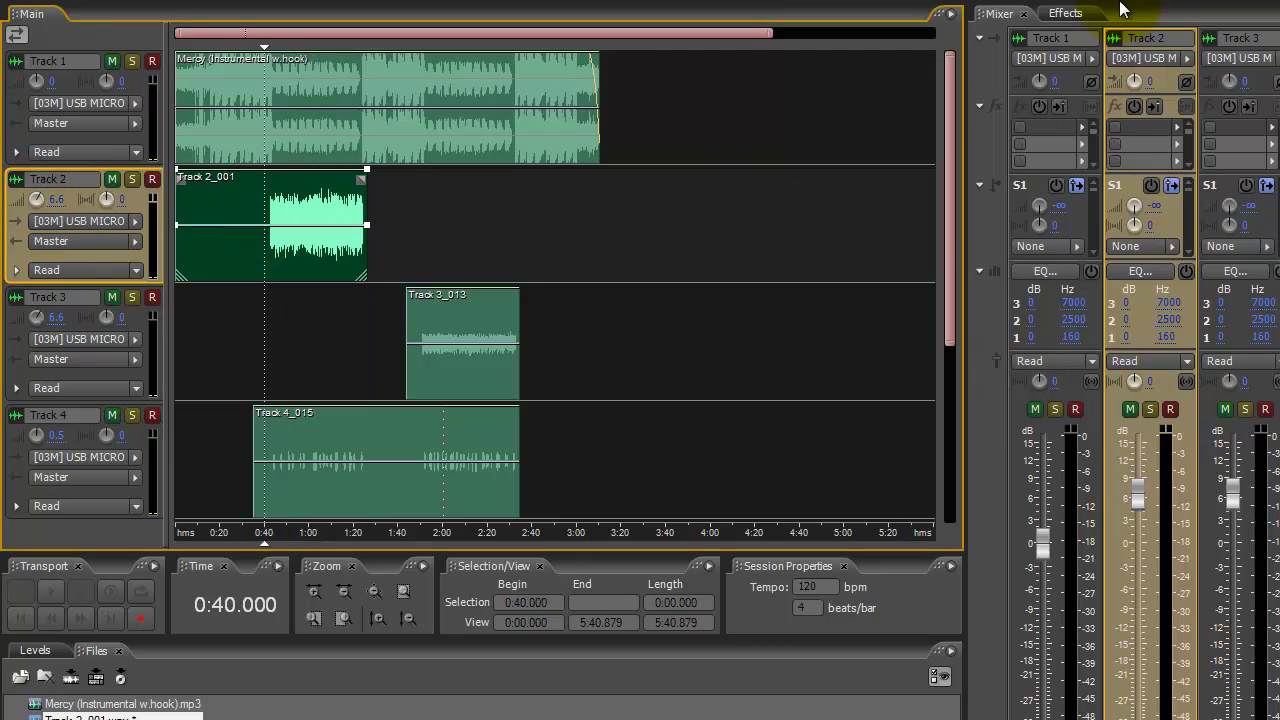
pyautogui.click(1184, 272)
pyautogui.click(1161, 276)
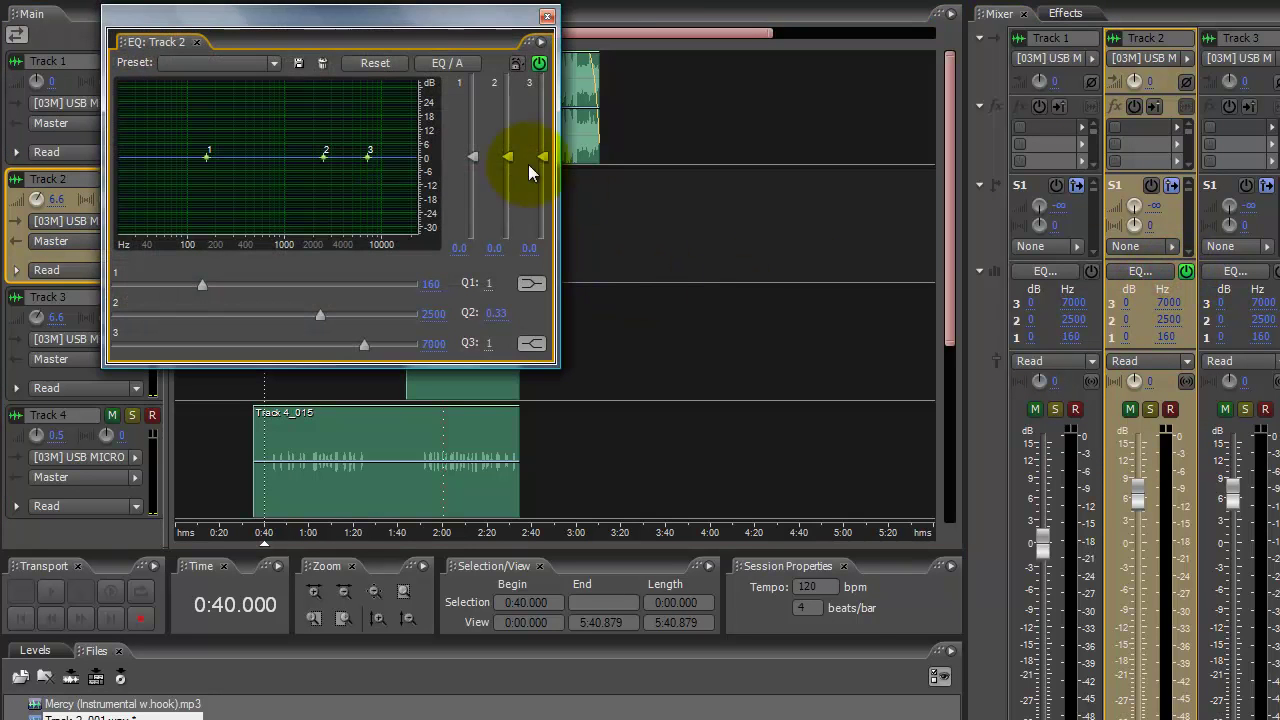
pyautogui.click(539, 63)
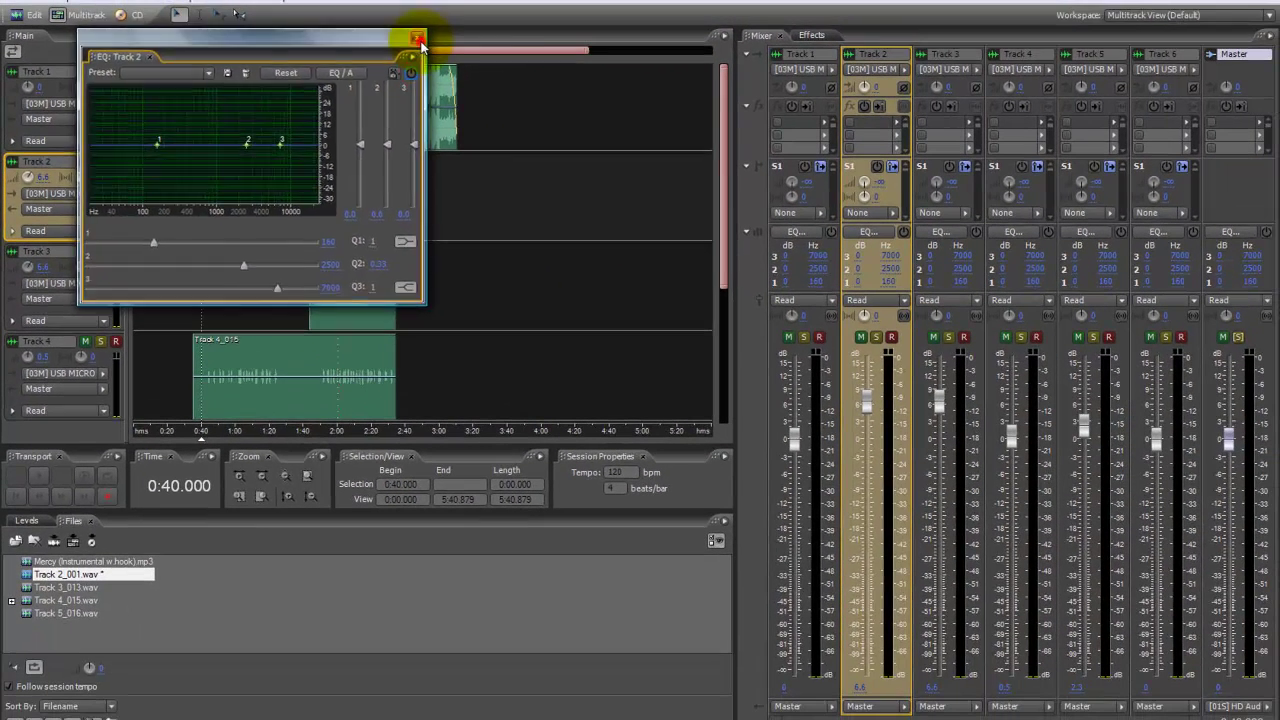
pyautogui.click(473, 28)
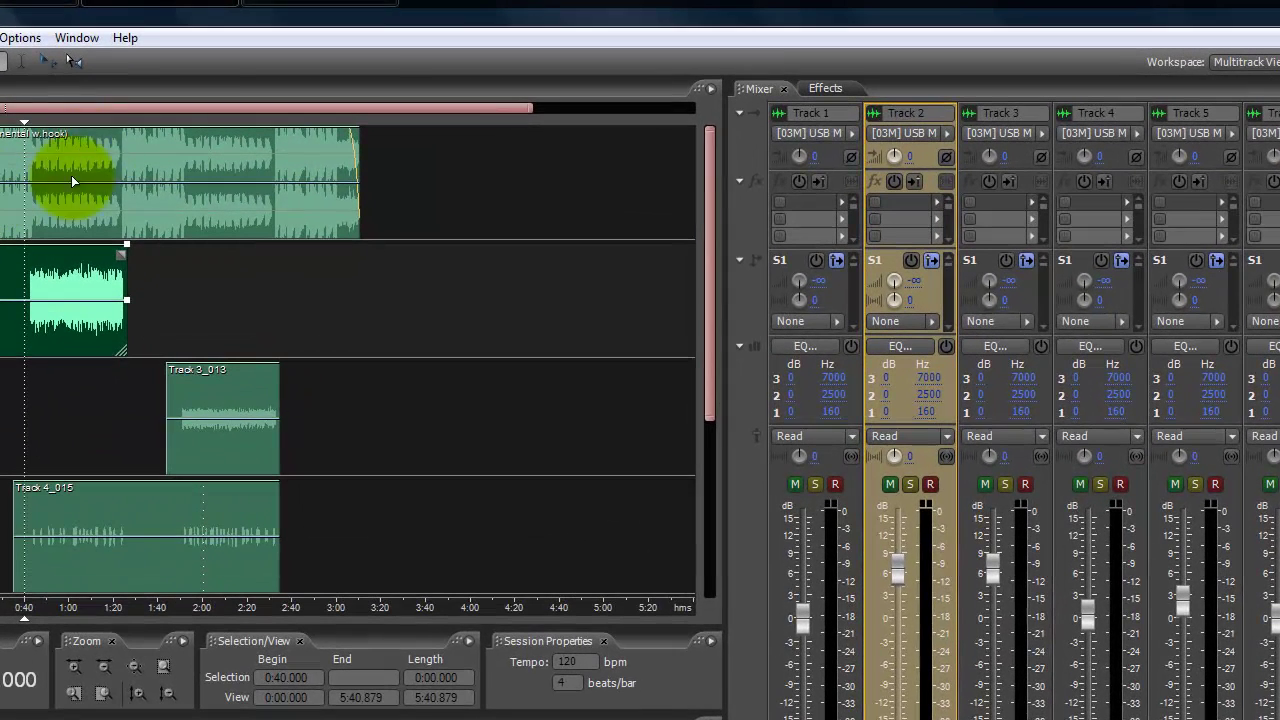
pyautogui.moveTo(320, 3)
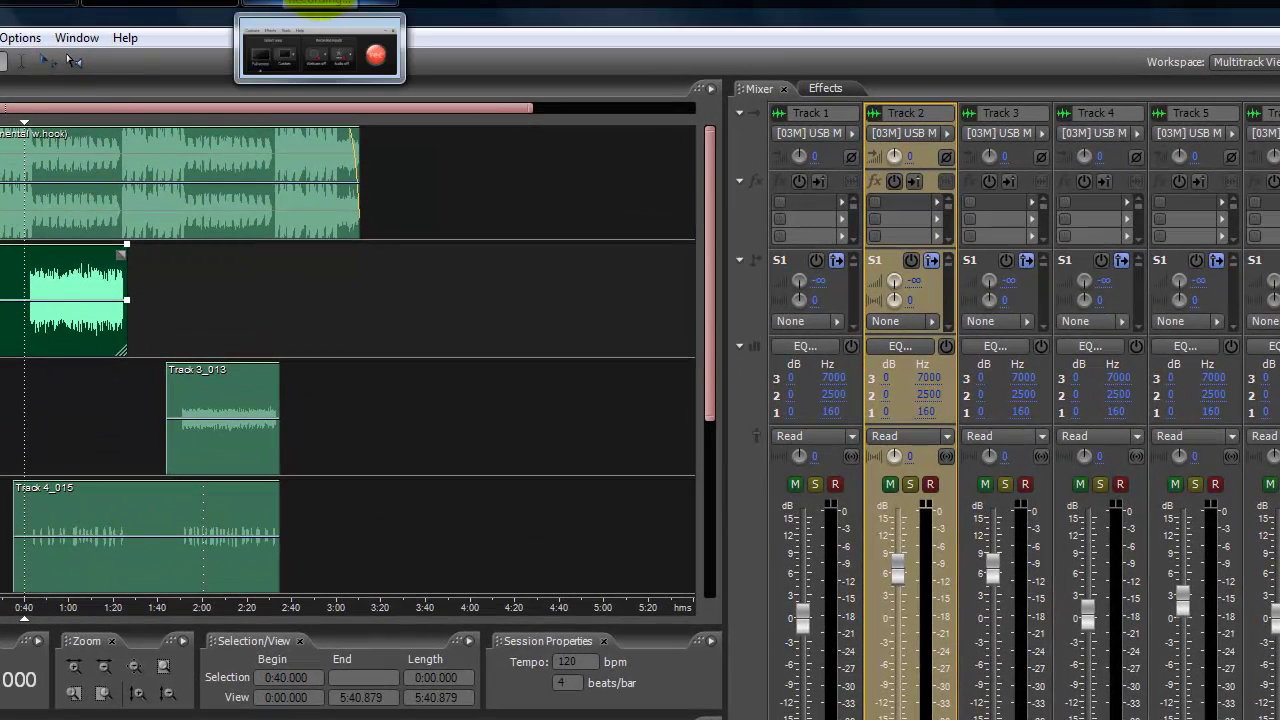